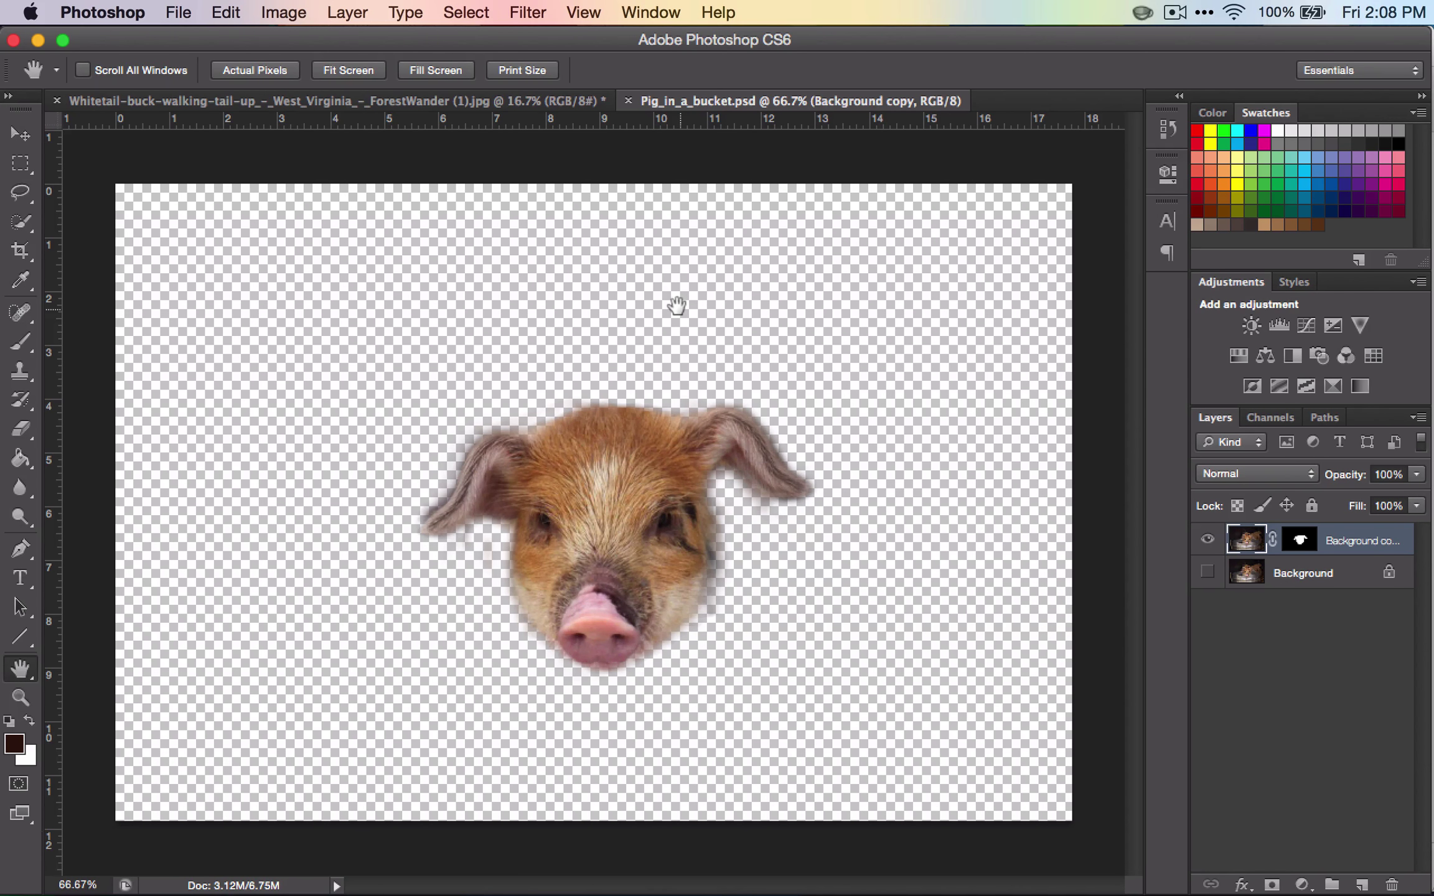
# Place Pig_in_a_bucket.psd from the Desktop into the Whitetail buck photo as a new layer
pyautogui.click(491, 101)
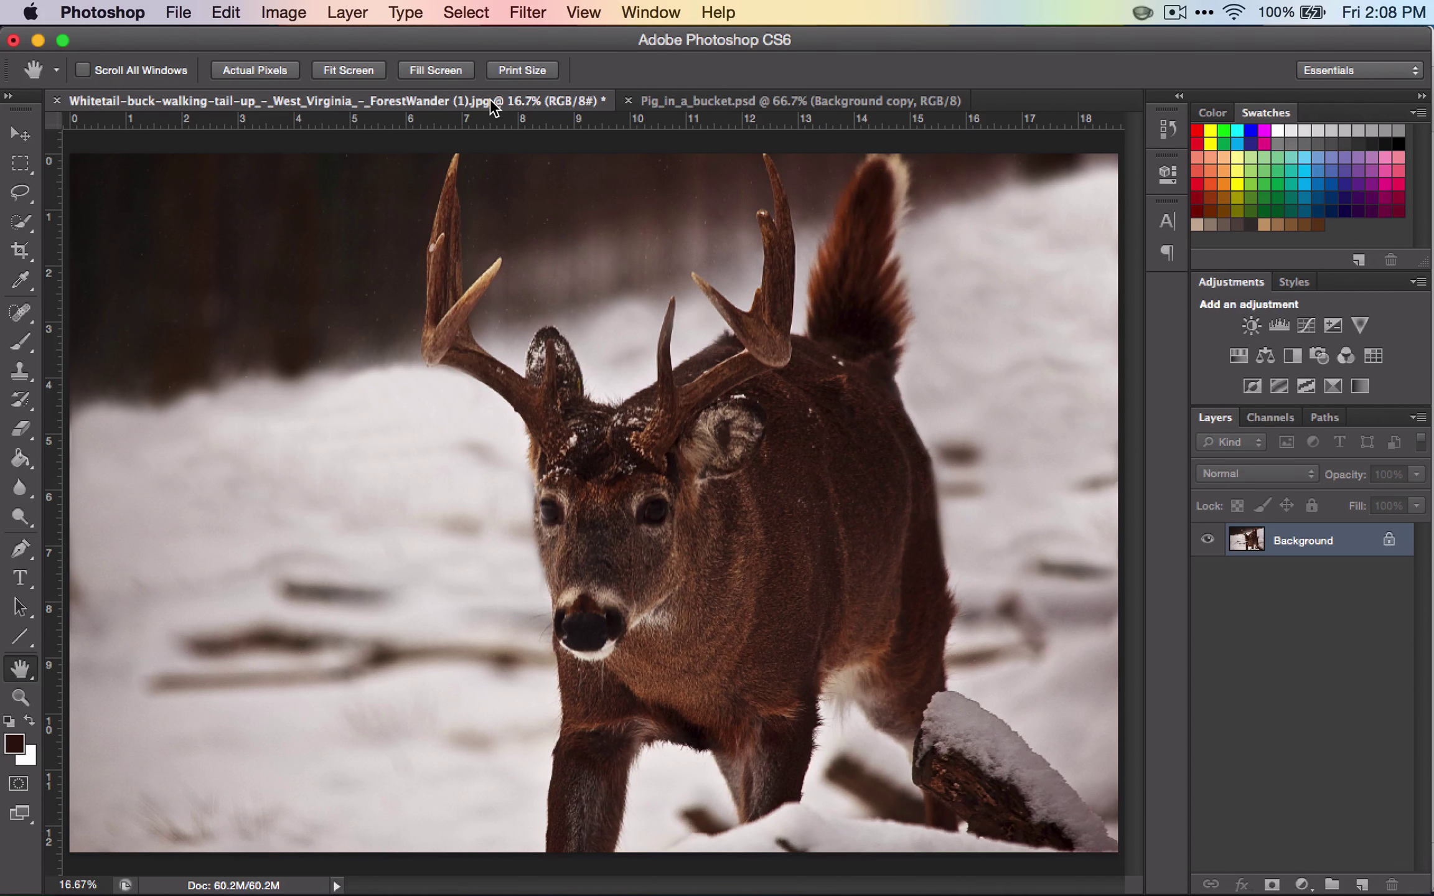
pyautogui.click(177, 14)
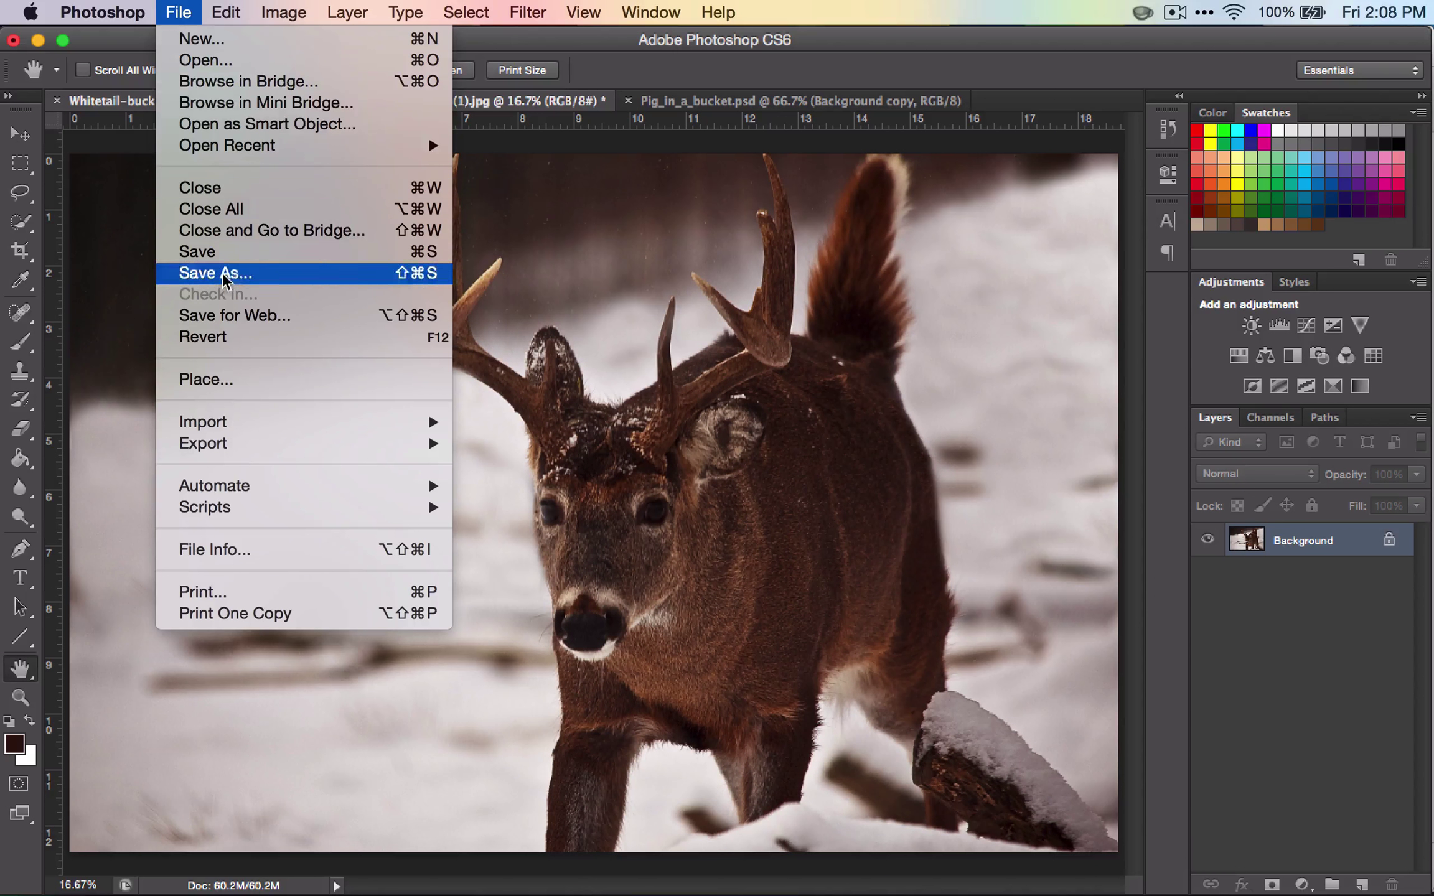
pyautogui.click(211, 381)
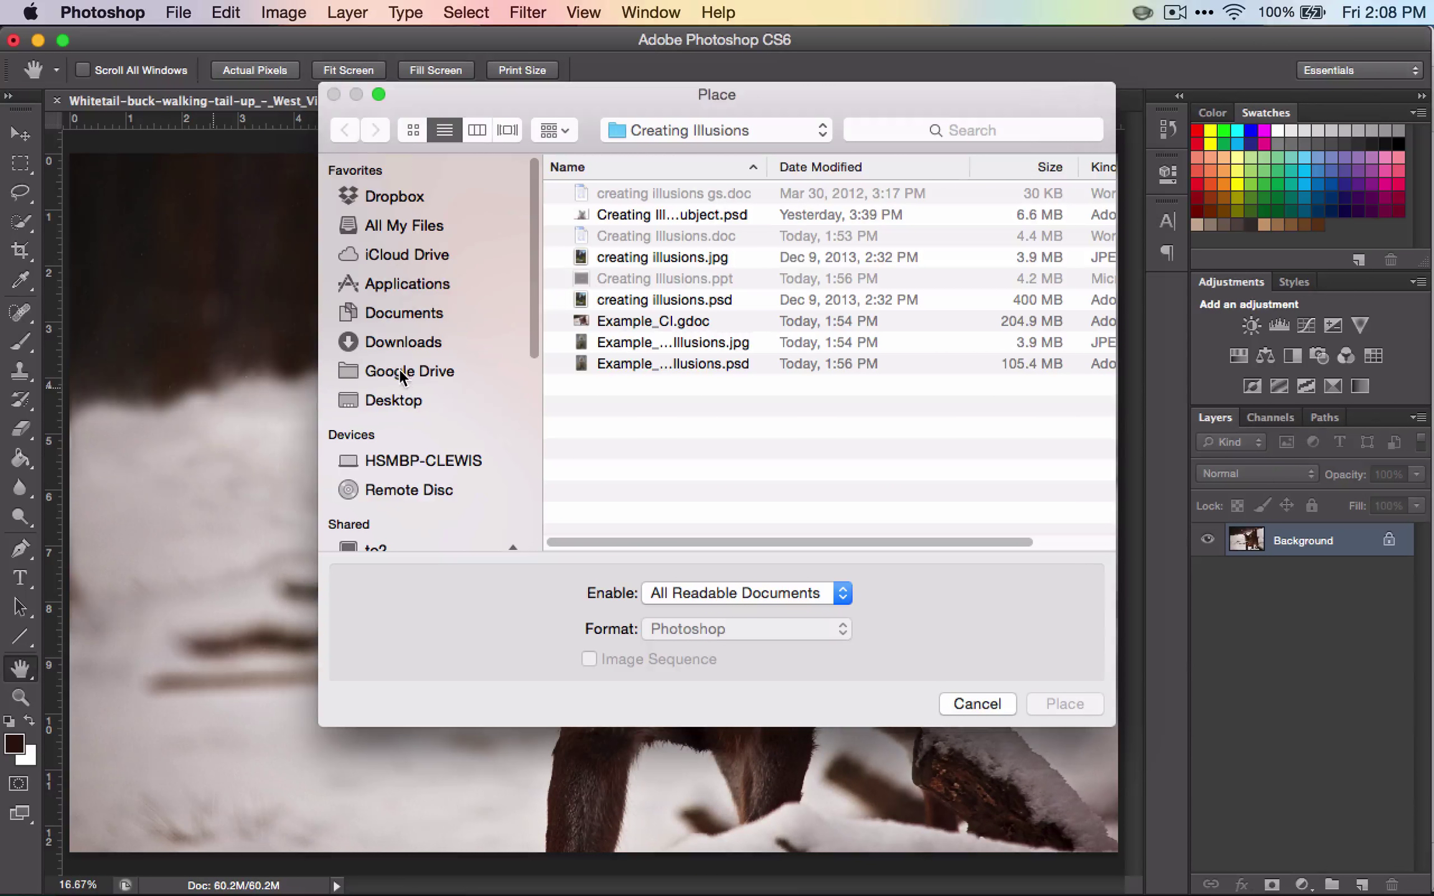
pyautogui.click(383, 401)
pyautogui.doubleClick(621, 258)
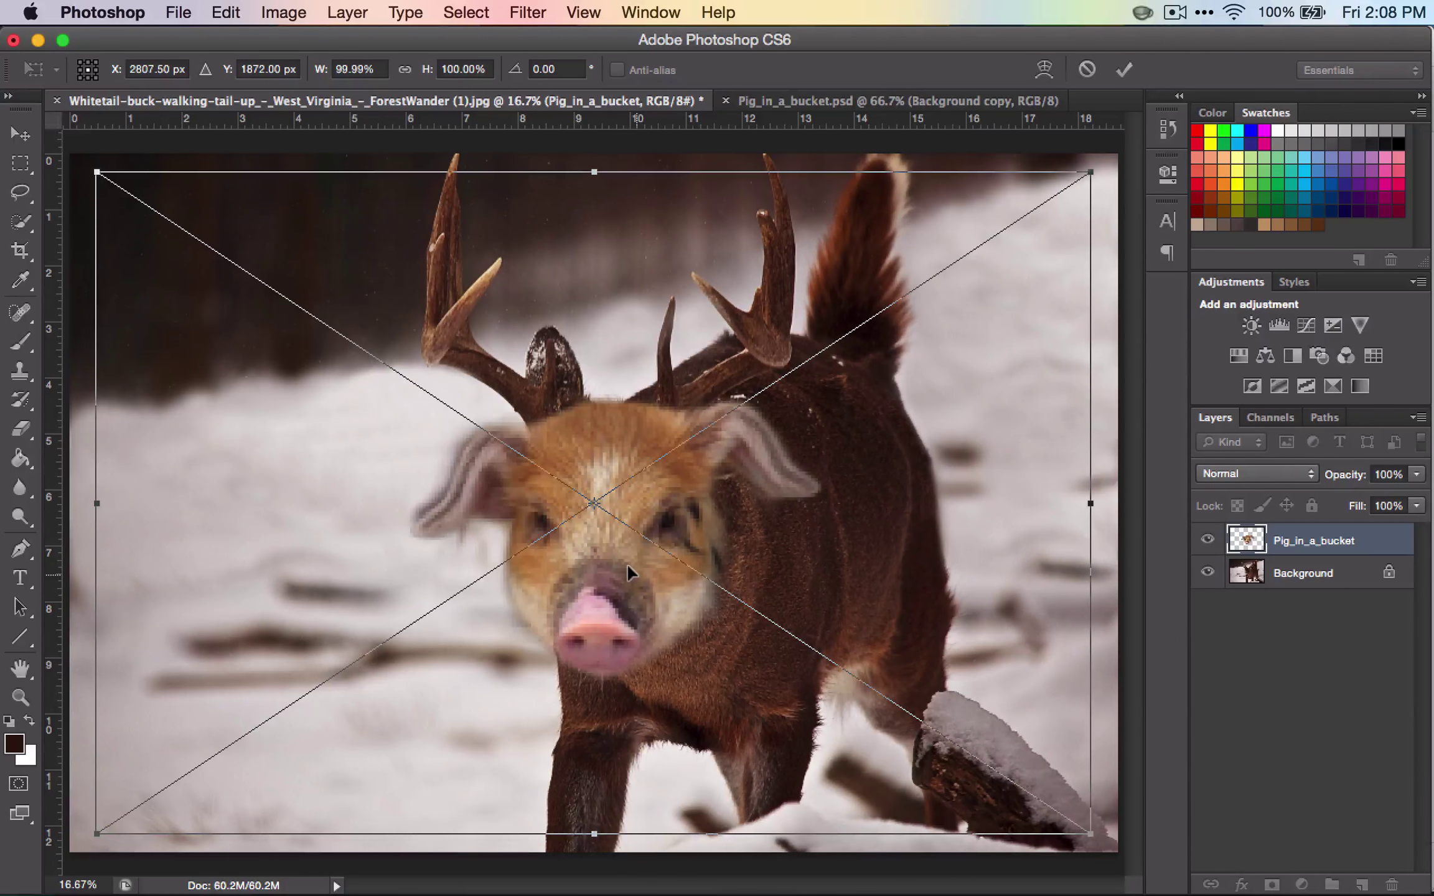
# Move the pig face over the buck's head, scale it to about 98.5%, rotate -1.59°, and commit
pyautogui.moveTo(626, 563)
pyautogui.mouseDown()
pyautogui.moveTo(631, 525)
pyautogui.moveTo(619, 551)
pyautogui.mouseUp()
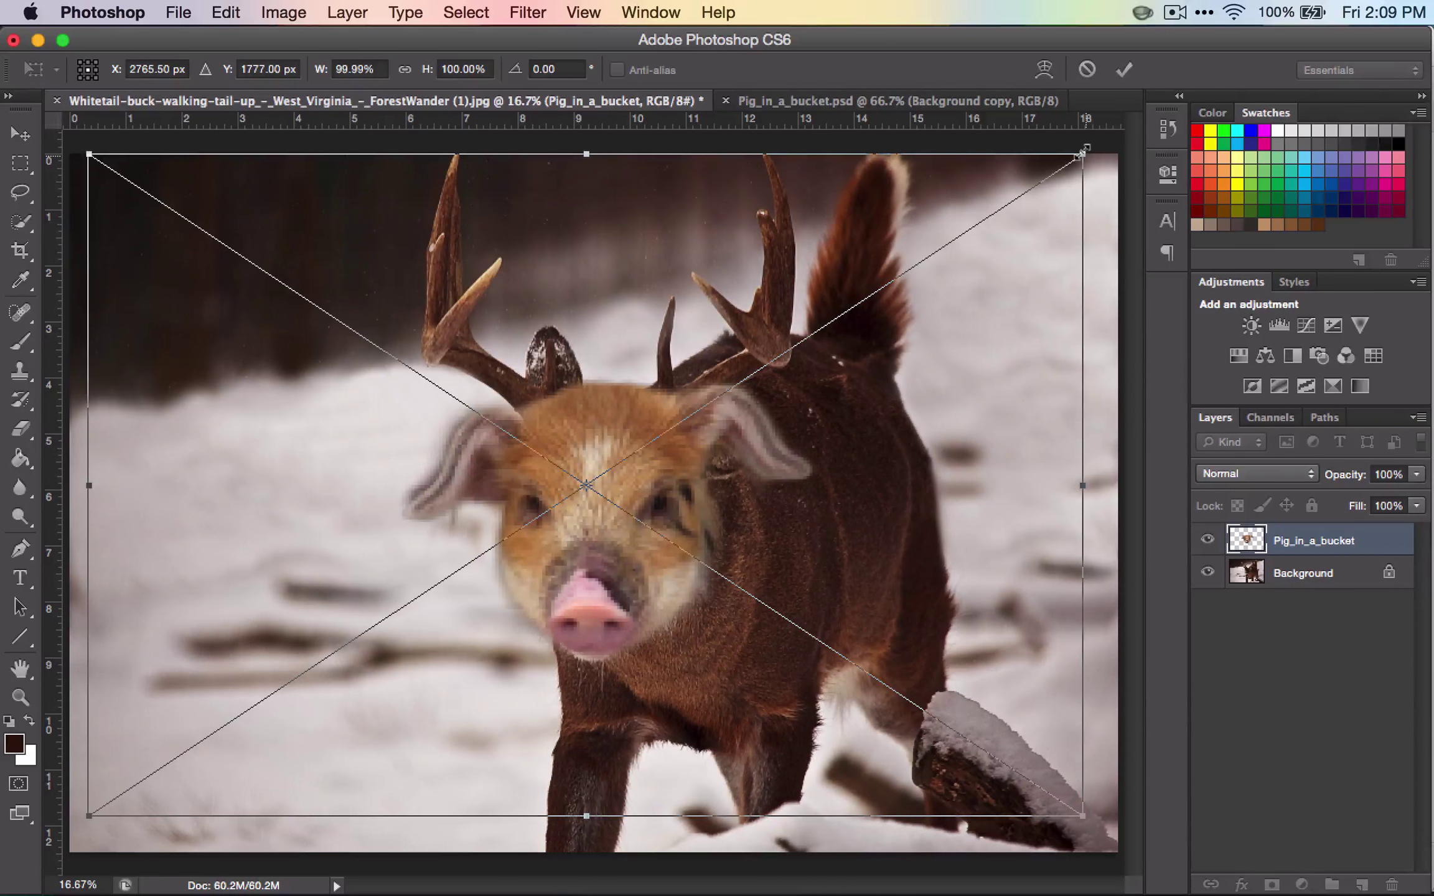
pyautogui.moveTo(1082, 151); pyautogui.dragTo(1068, 164)
pyautogui.moveTo(587, 501); pyautogui.dragTo(591, 505)
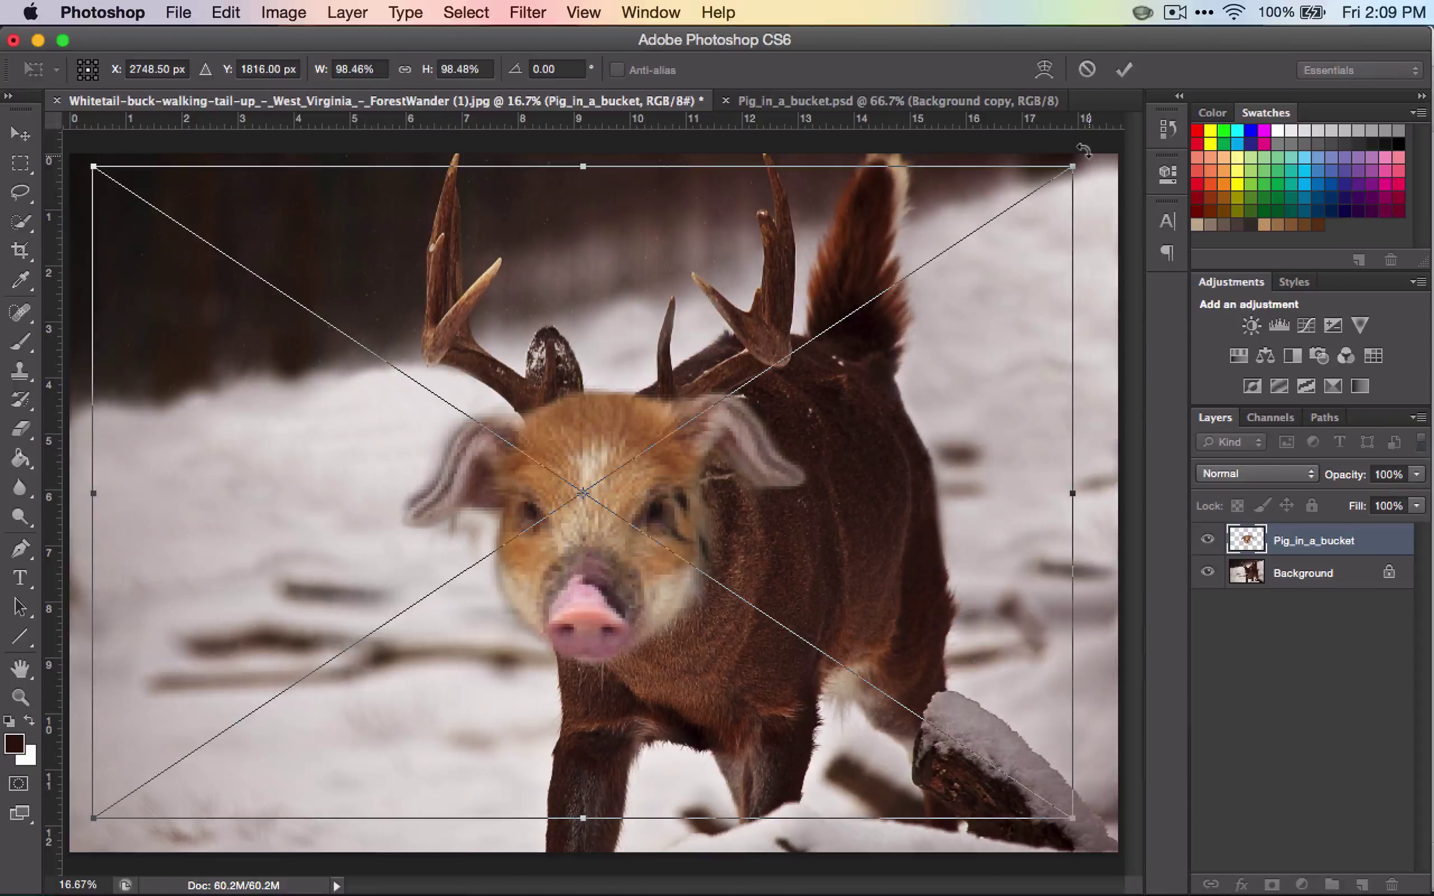
pyautogui.moveTo(1086, 146); pyautogui.dragTo(1070, 141)
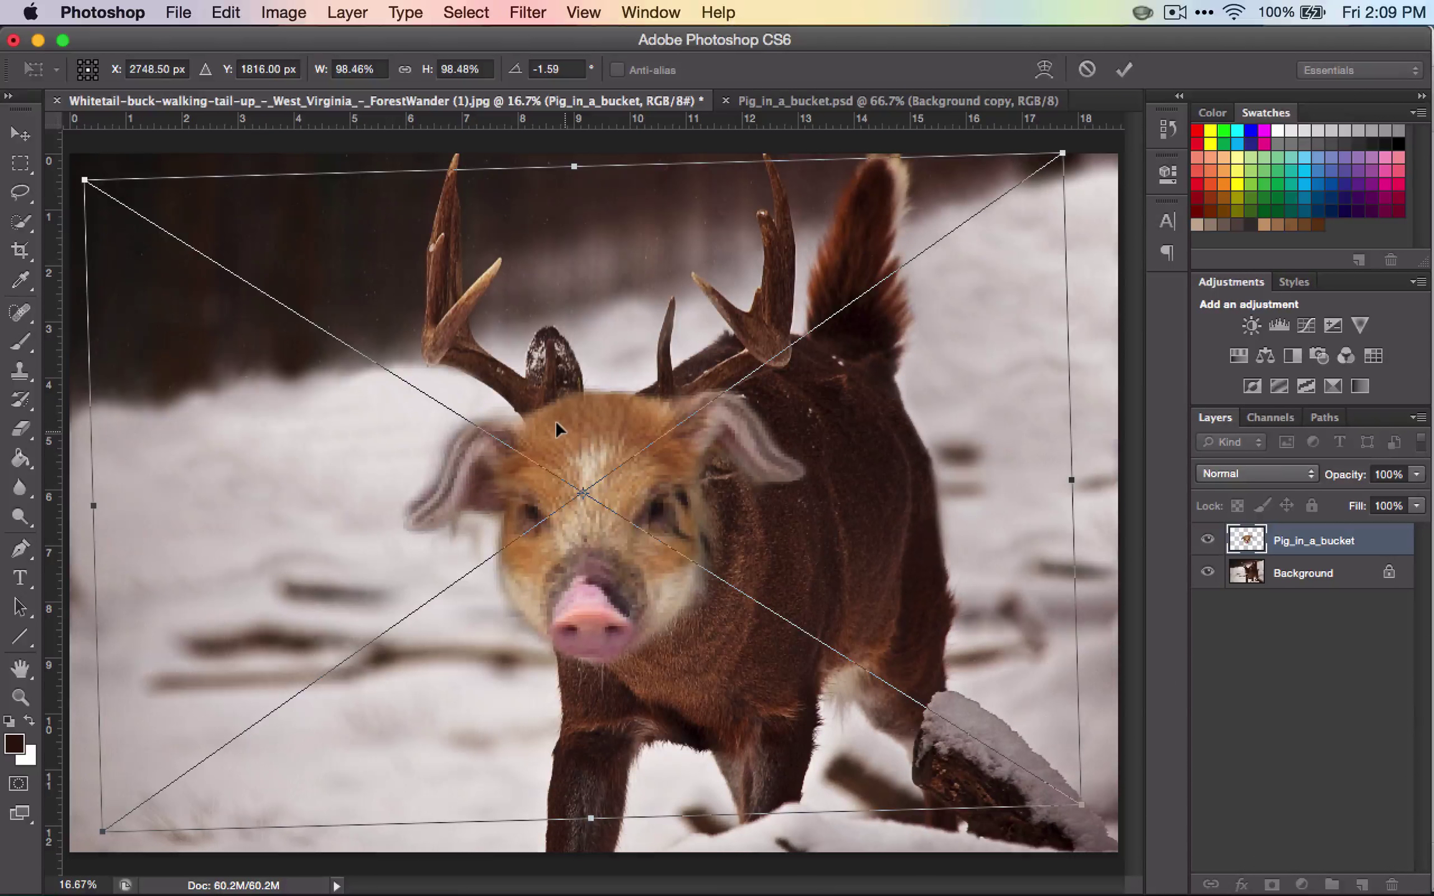
pyautogui.press('Return')
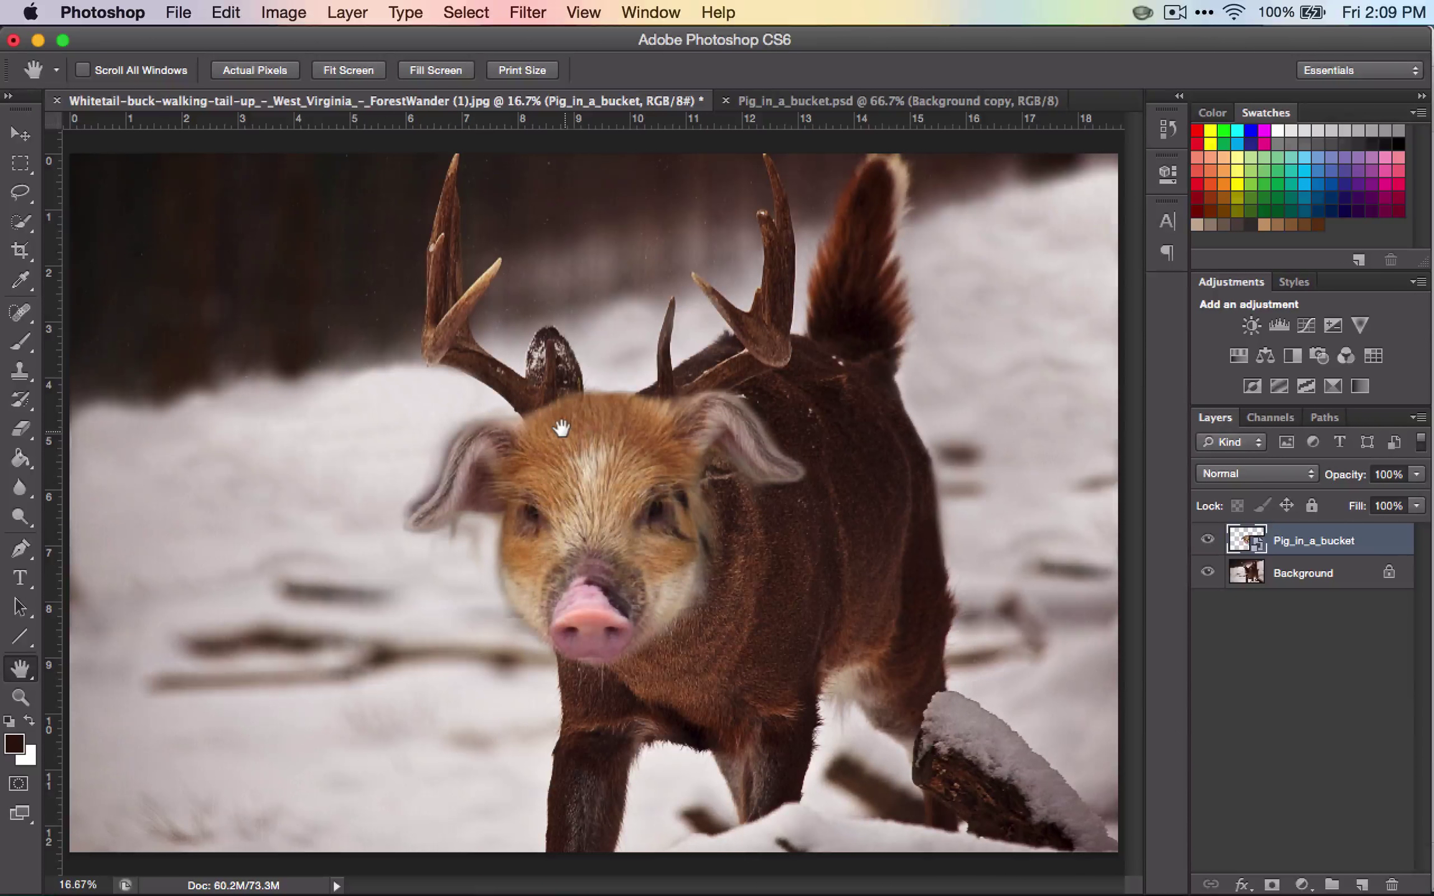
# Shrink the pig face slightly and set the pig layer's opacity to 69%
pyautogui.press('super+t')
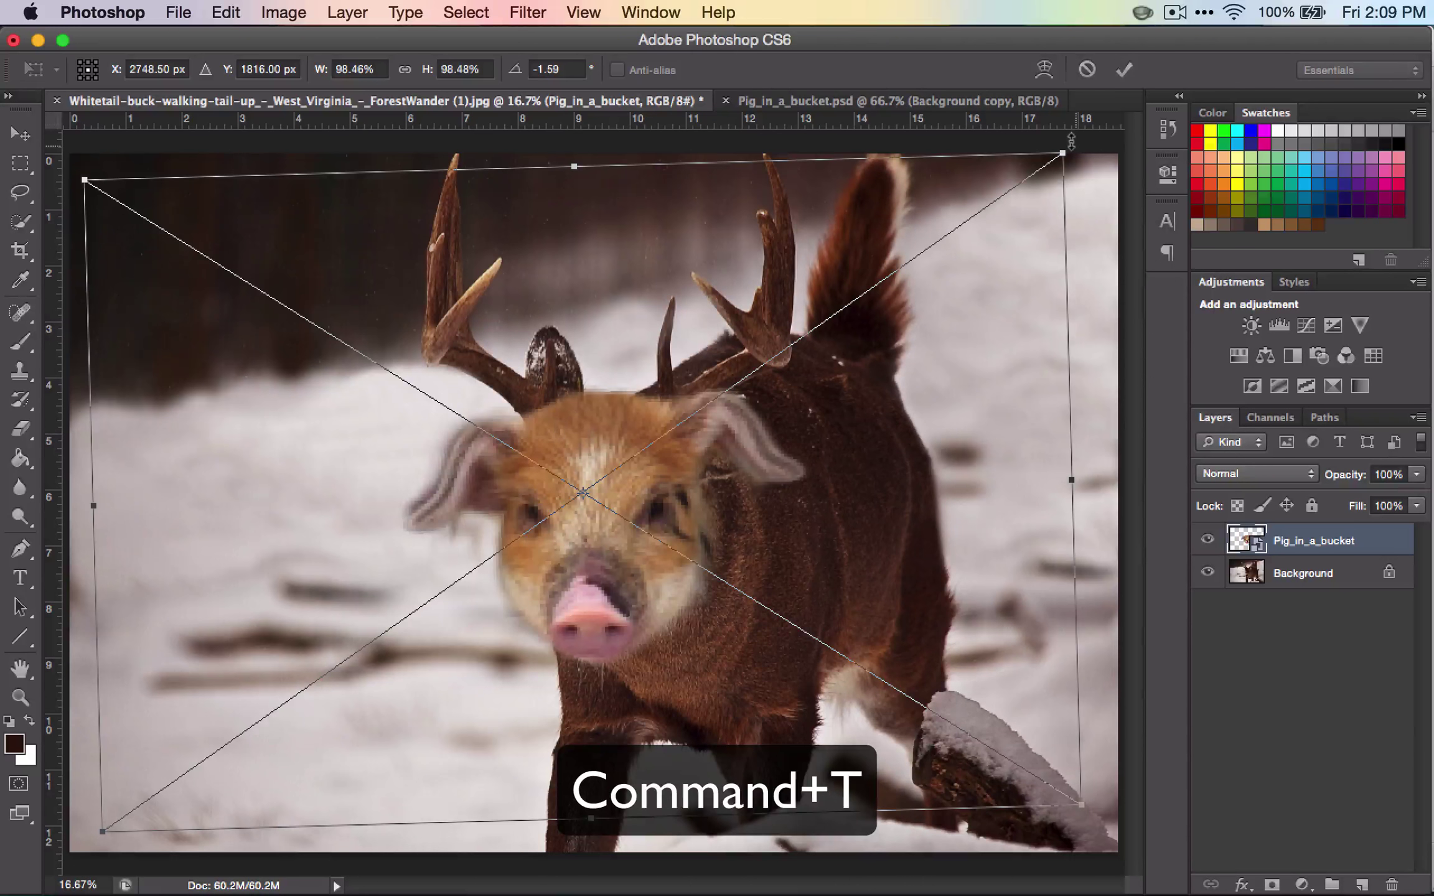
pyautogui.moveTo(1058, 148); pyautogui.dragTo(1058, 156)
pyautogui.click(1417, 473)
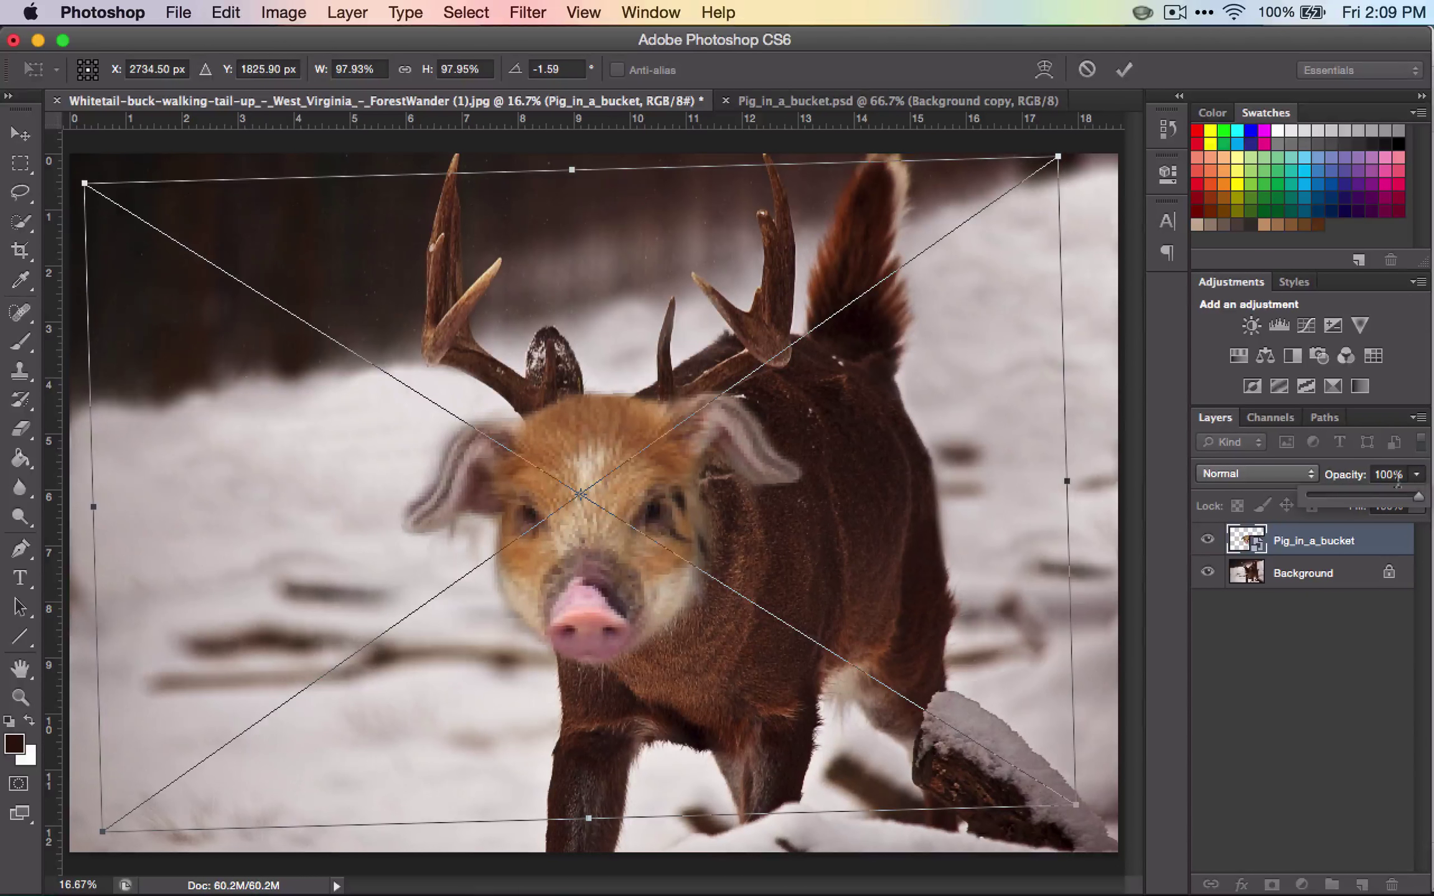
pyautogui.click(1346, 493)
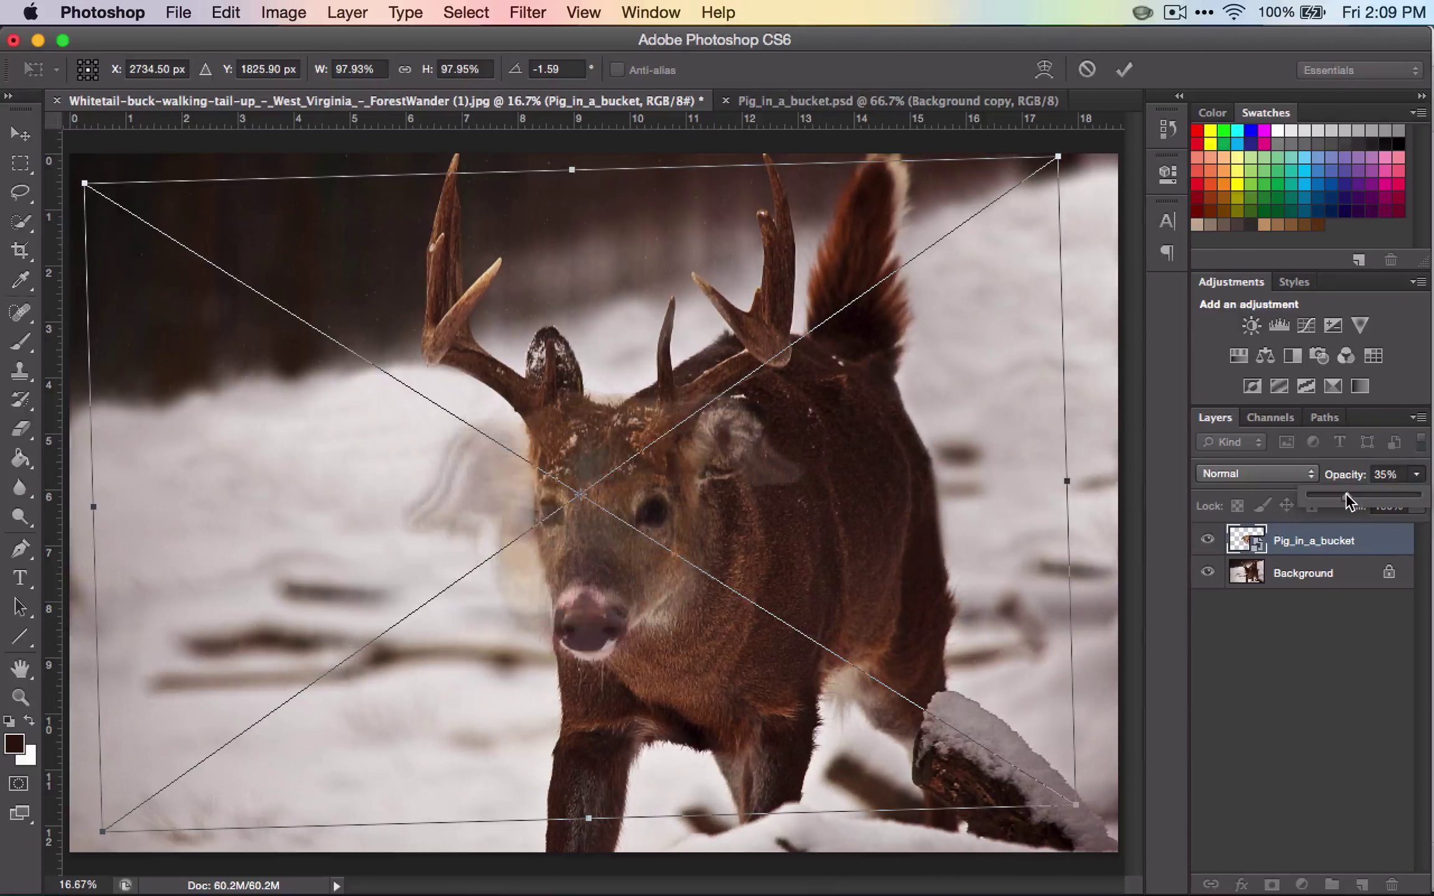
pyautogui.click(1385, 496)
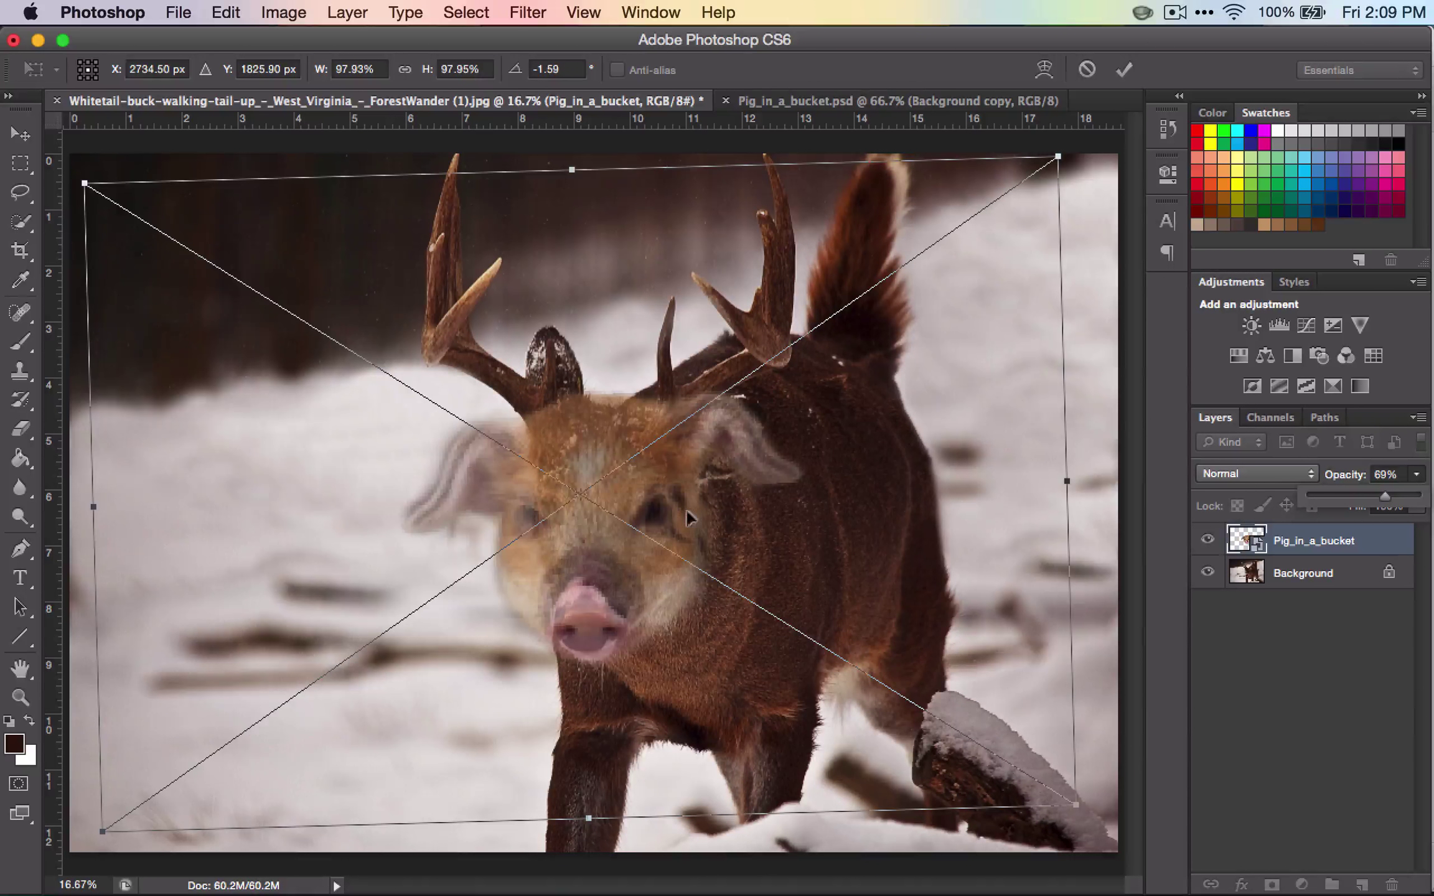
# Shrink the pig face a touch more, reposition it over the buck's face, and commit
pyautogui.moveTo(609, 506); pyautogui.dragTo(616, 507)
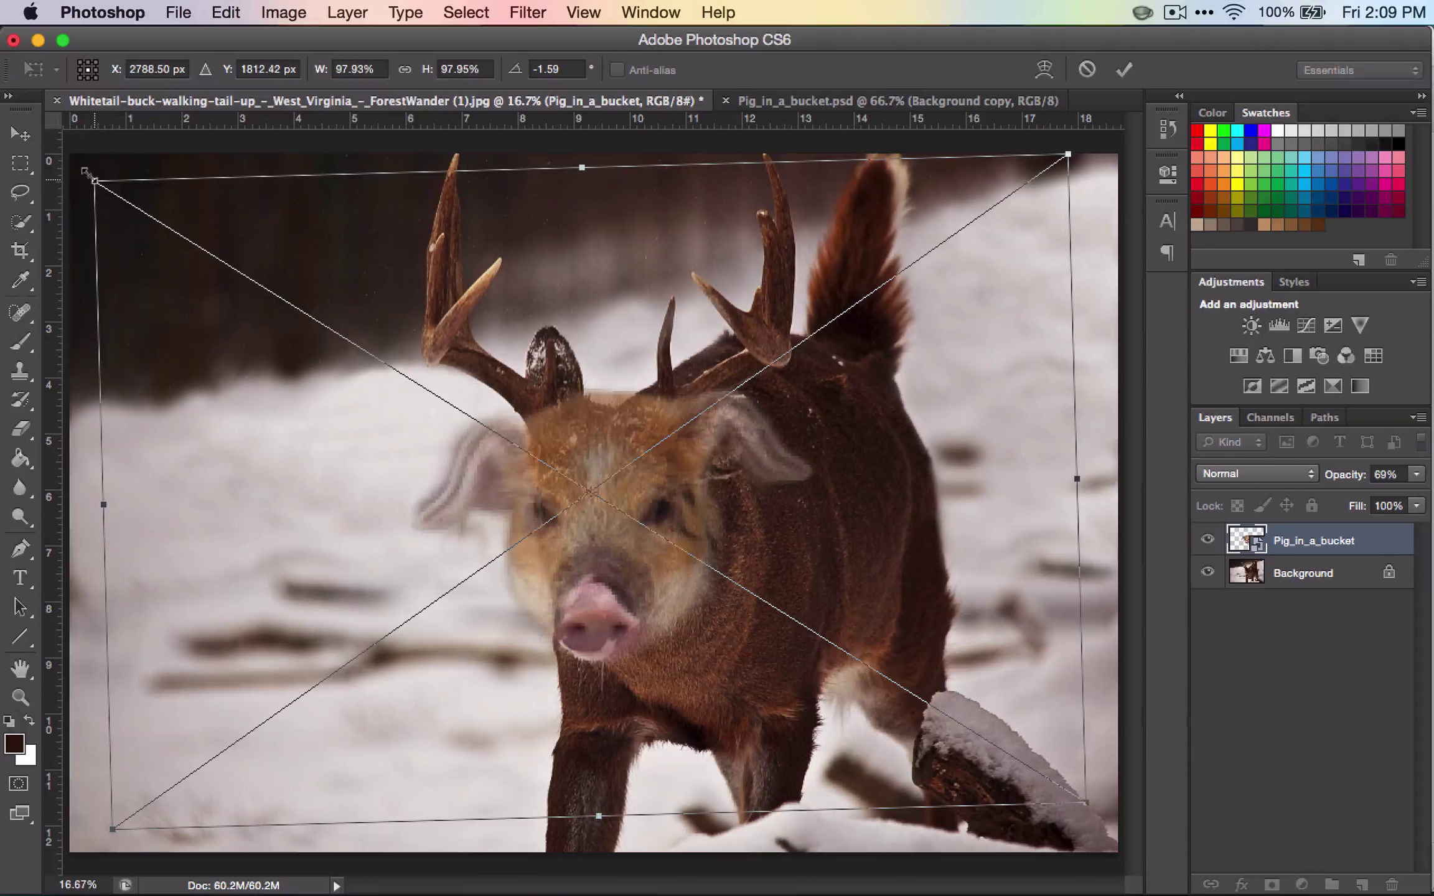
pyautogui.moveTo(87, 174); pyautogui.dragTo(95, 179)
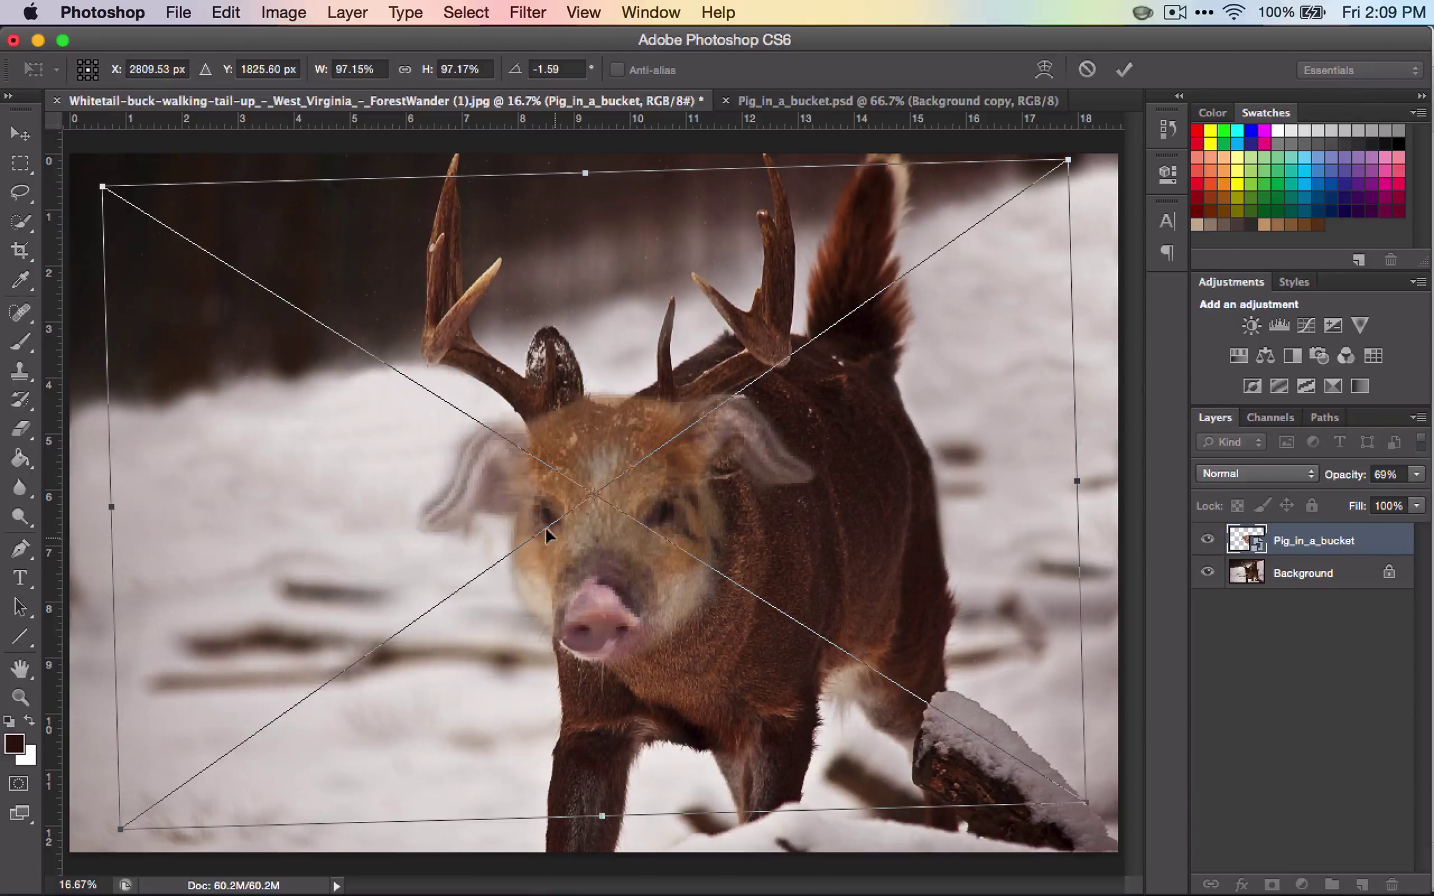
pyautogui.moveTo(627, 576); pyautogui.dragTo(618, 580)
pyautogui.press('Return')
# Drag the pig layer's Opacity slider back up to 100%
pyautogui.press('h')
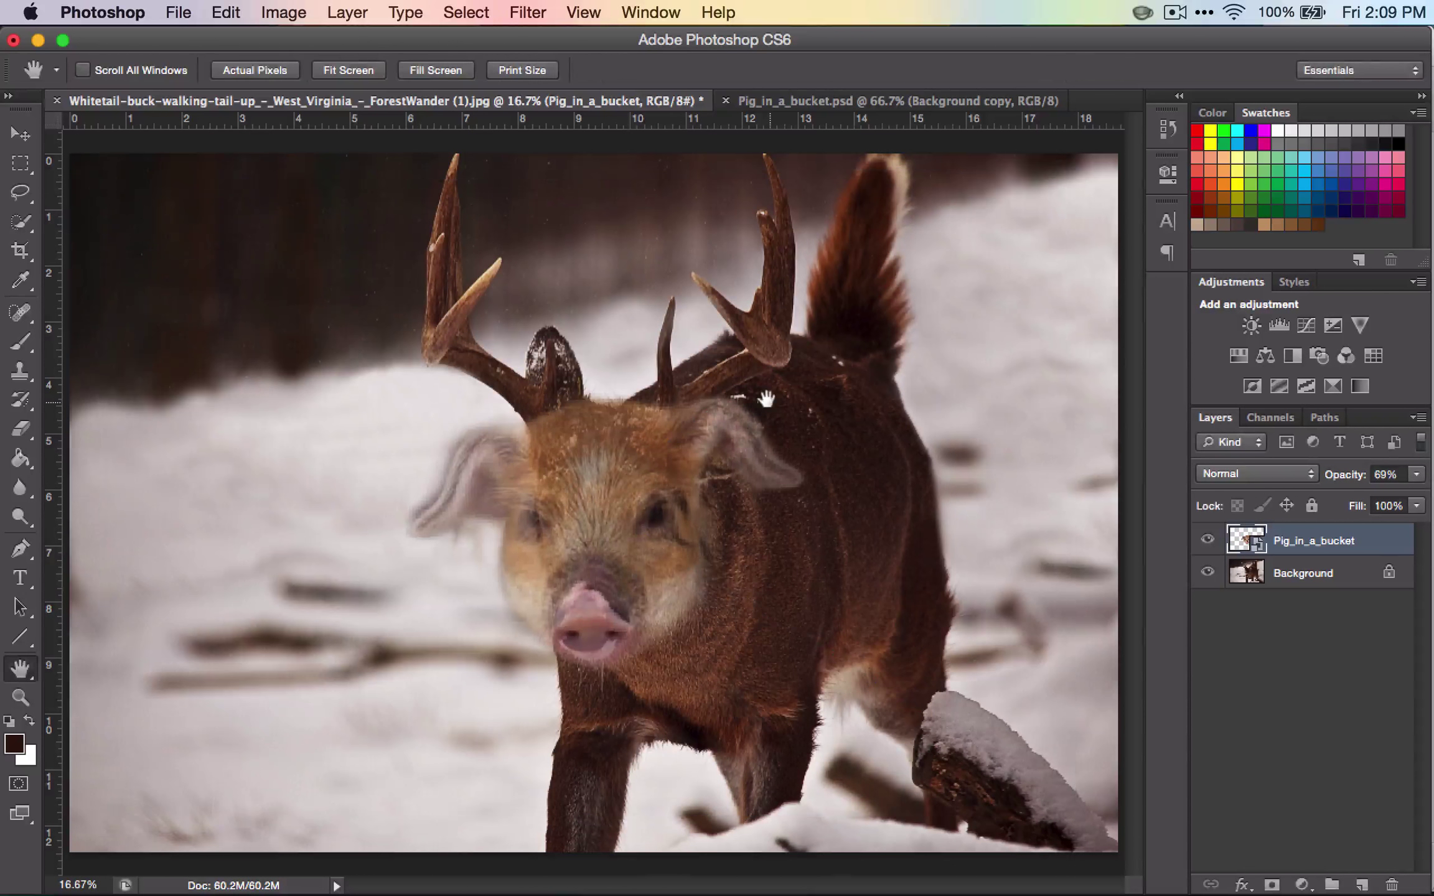
pyautogui.click(1416, 475)
pyautogui.moveTo(1392, 500); pyautogui.dragTo(1425, 501)
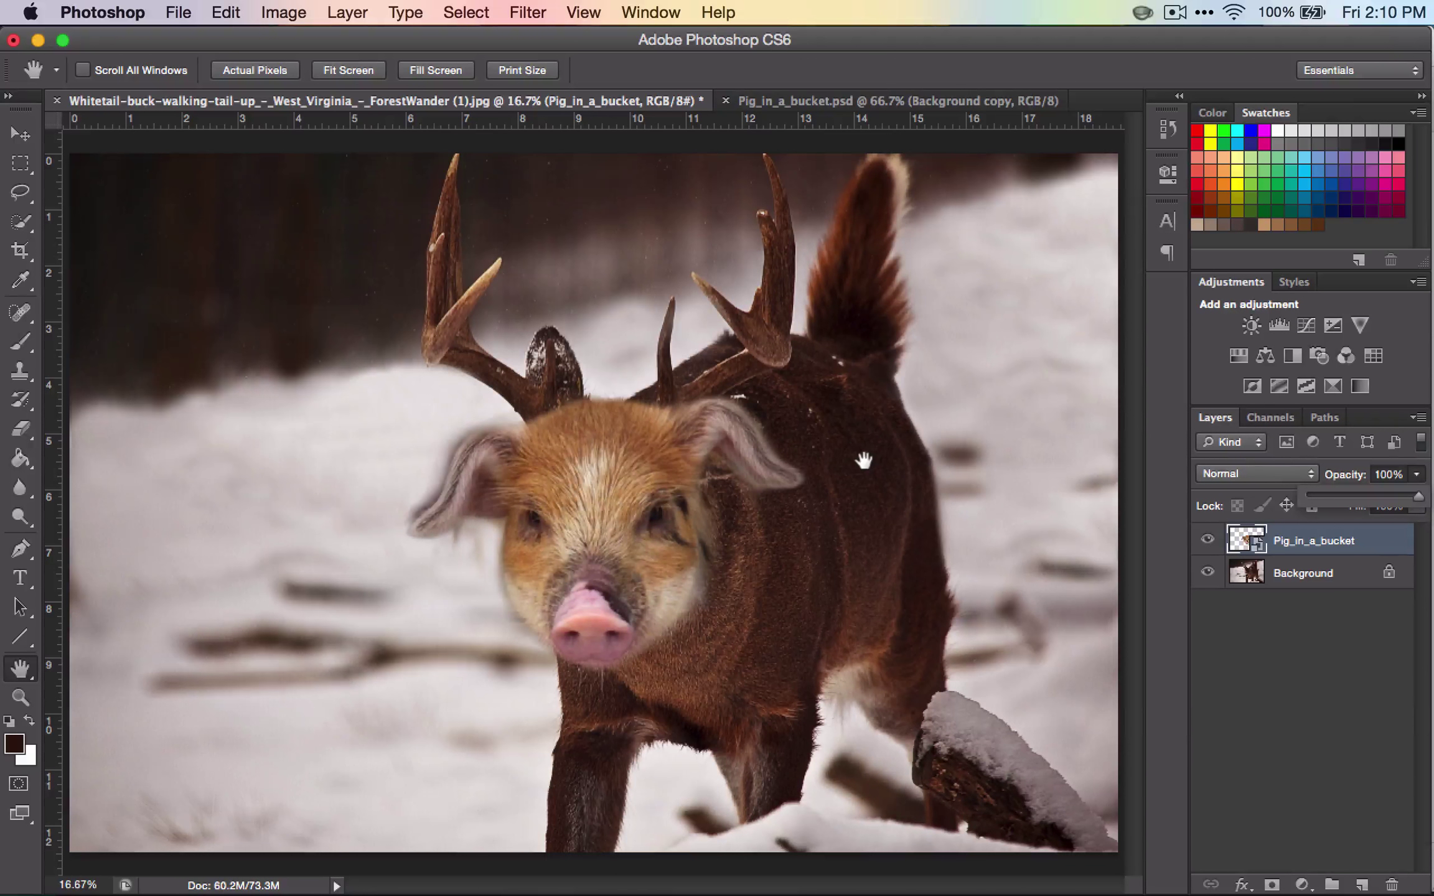
pyautogui.press('super+Tab')
pyautogui.press('super+Tab')
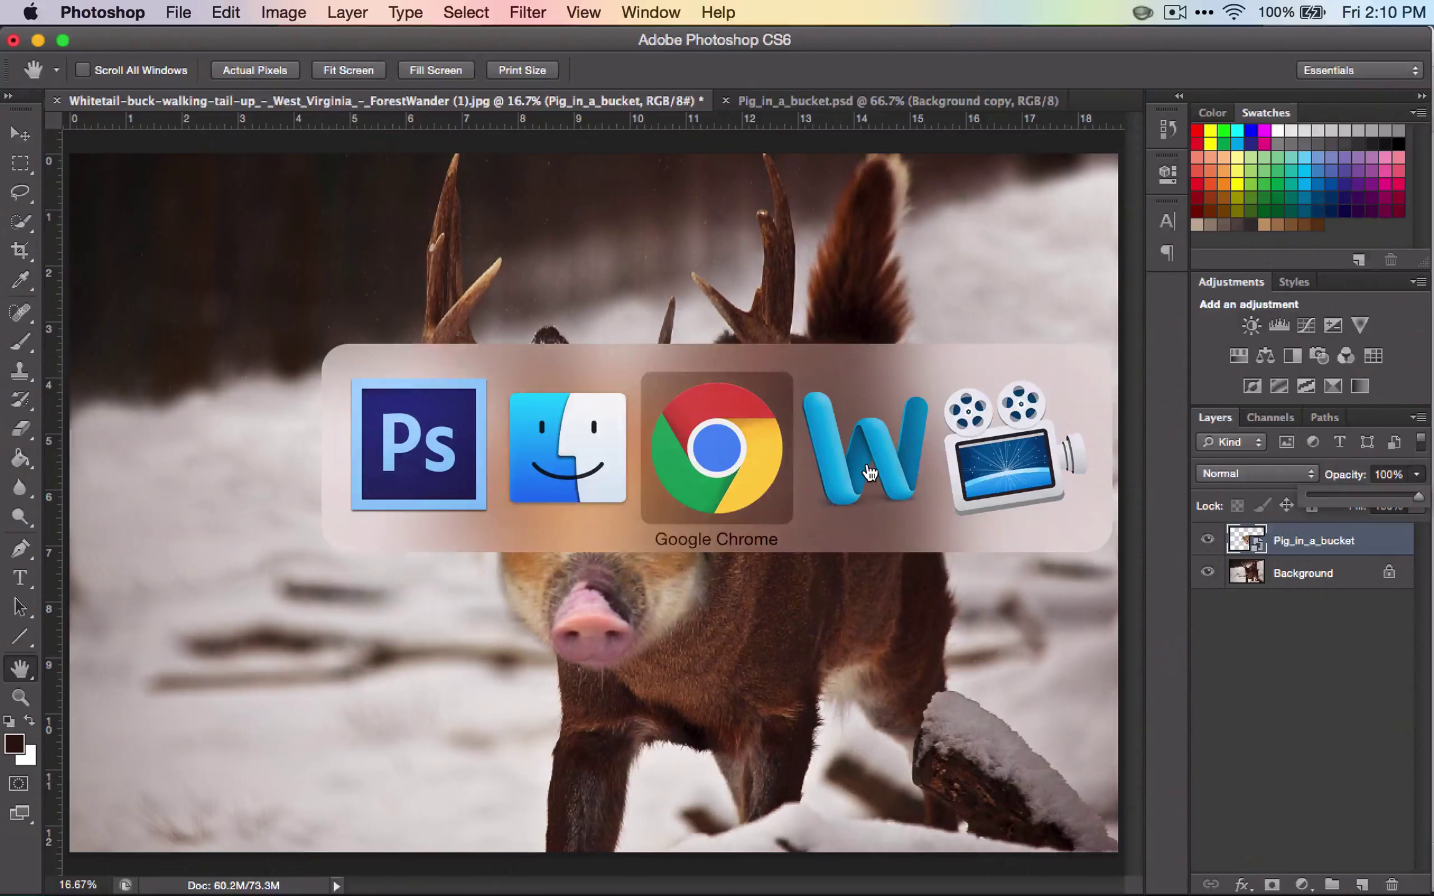
pyautogui.scroll(5, 865, 471)
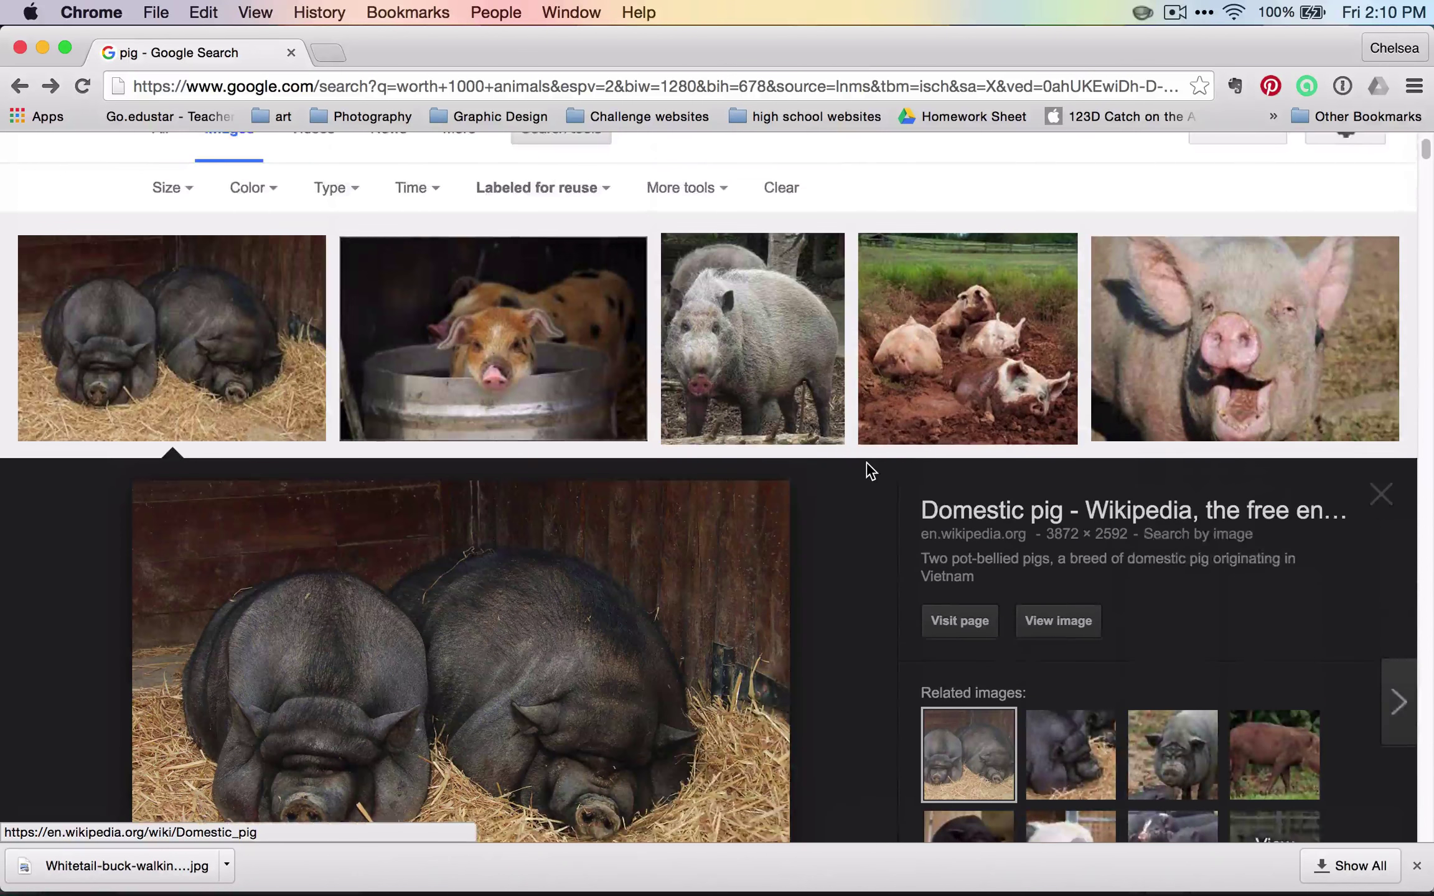
pyautogui.click(1163, 334)
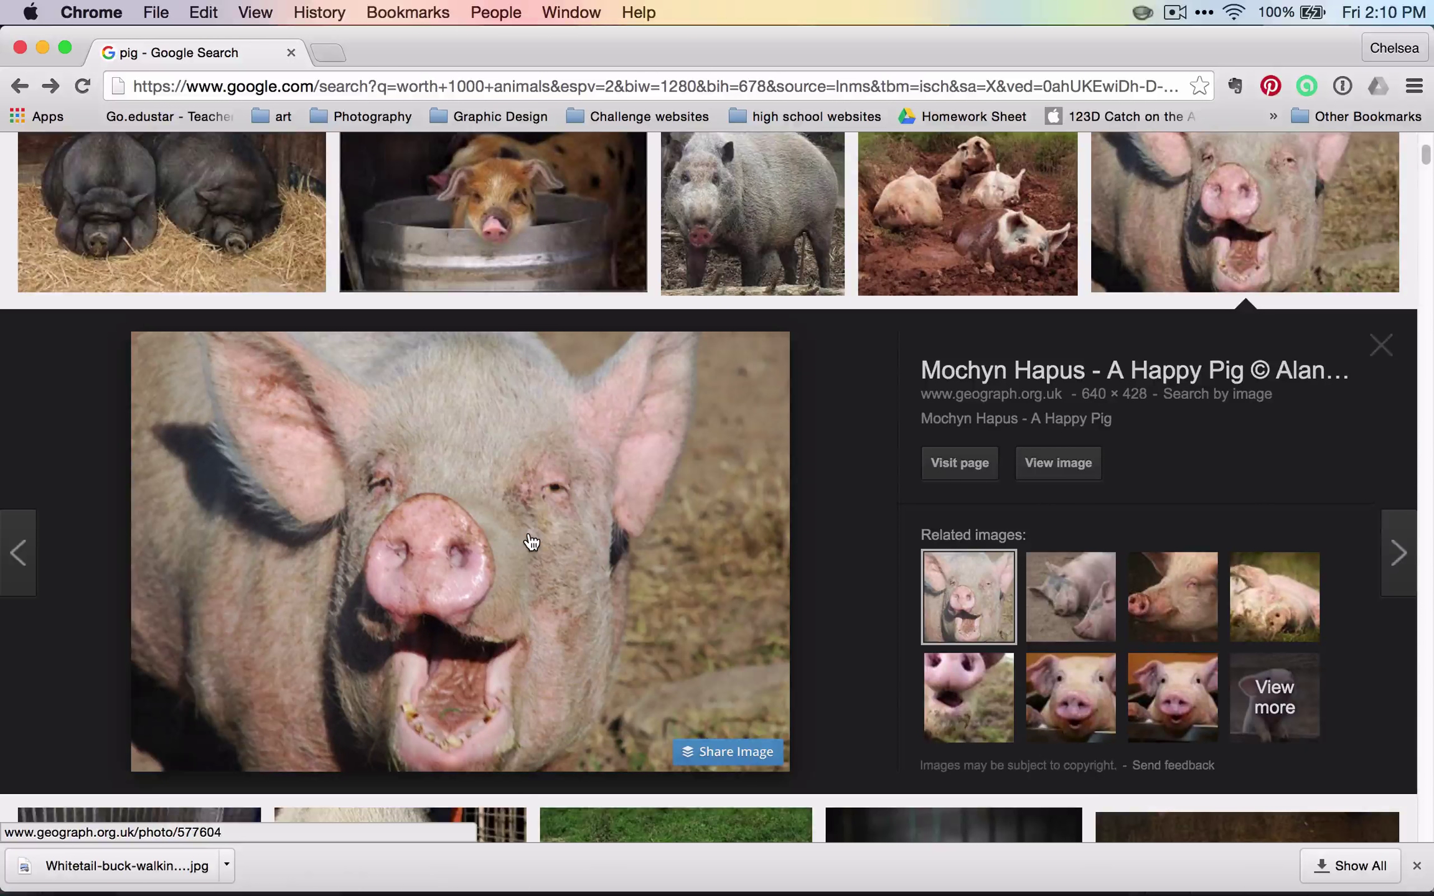
pyautogui.scroll(-1, 559, 415)
pyautogui.scroll(-4, 558, 416)
pyautogui.scroll(5, 559, 416)
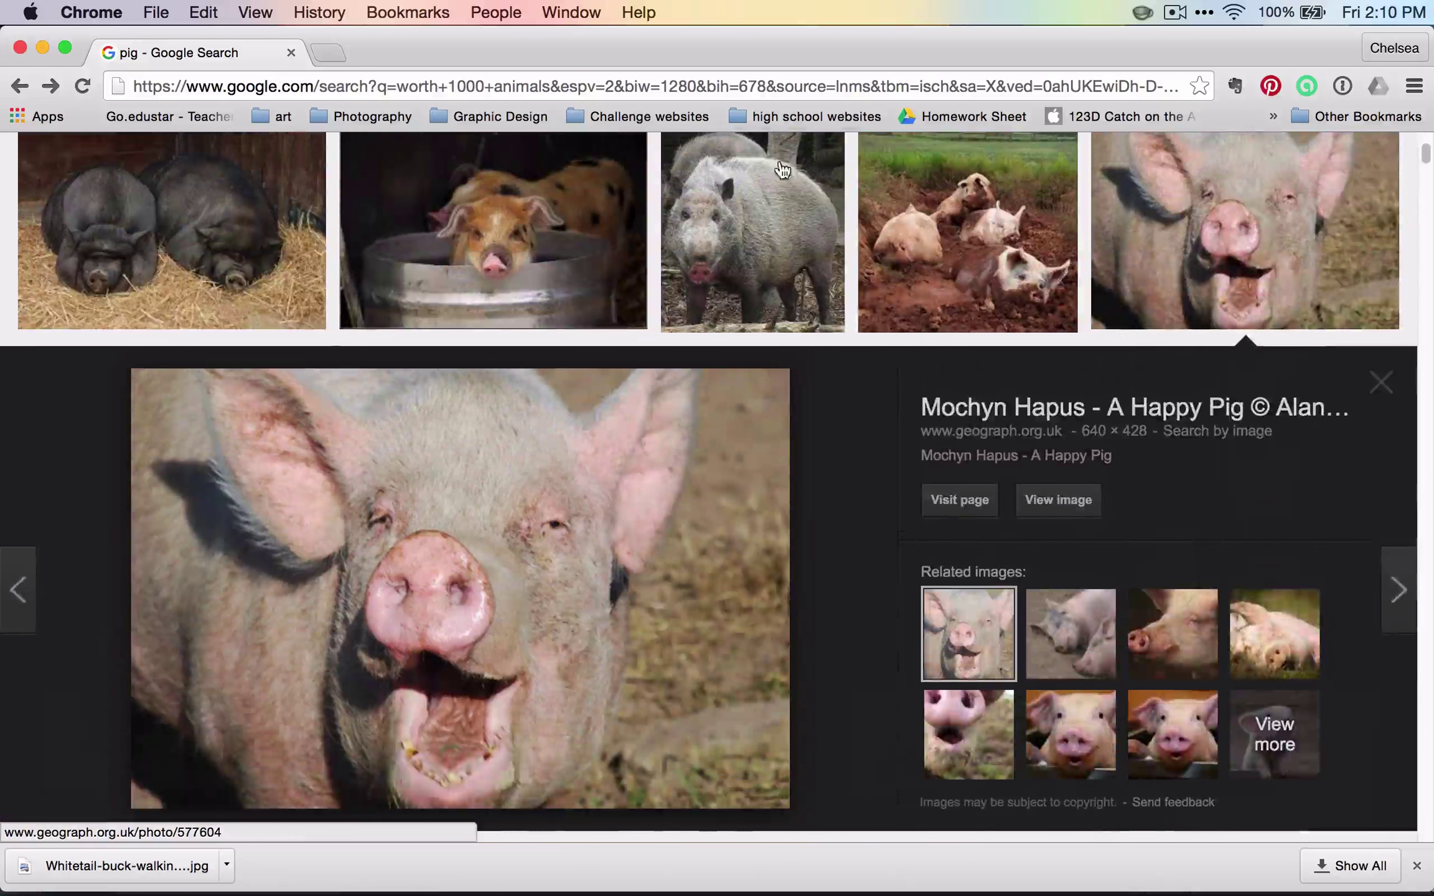
pyautogui.press('super+Tab')
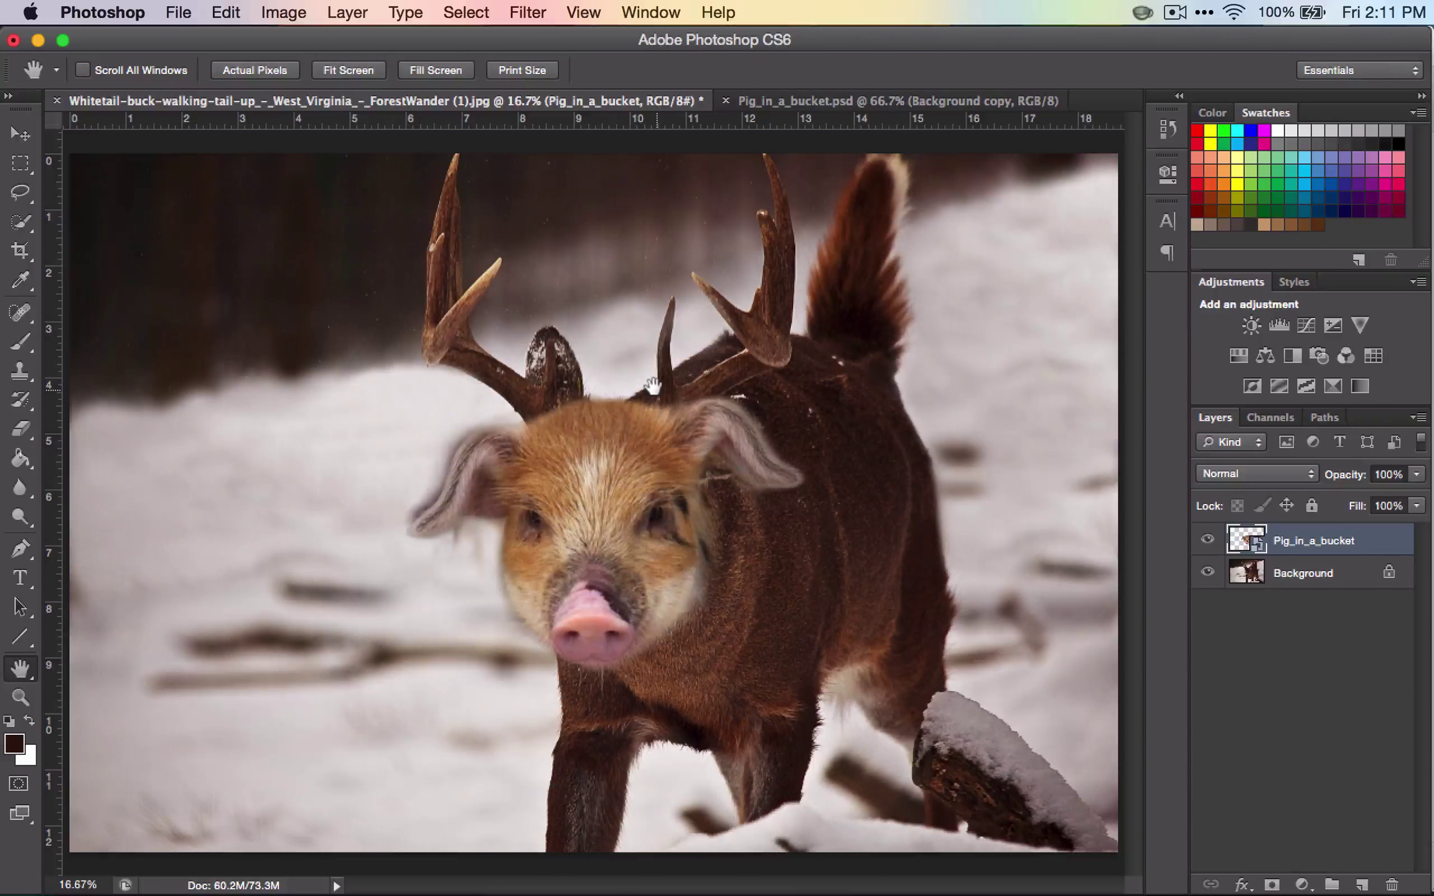
# Scroll the canvas to centre the pig's left ear and surrounding snow in view
pyautogui.scroll(5, 503, 549)
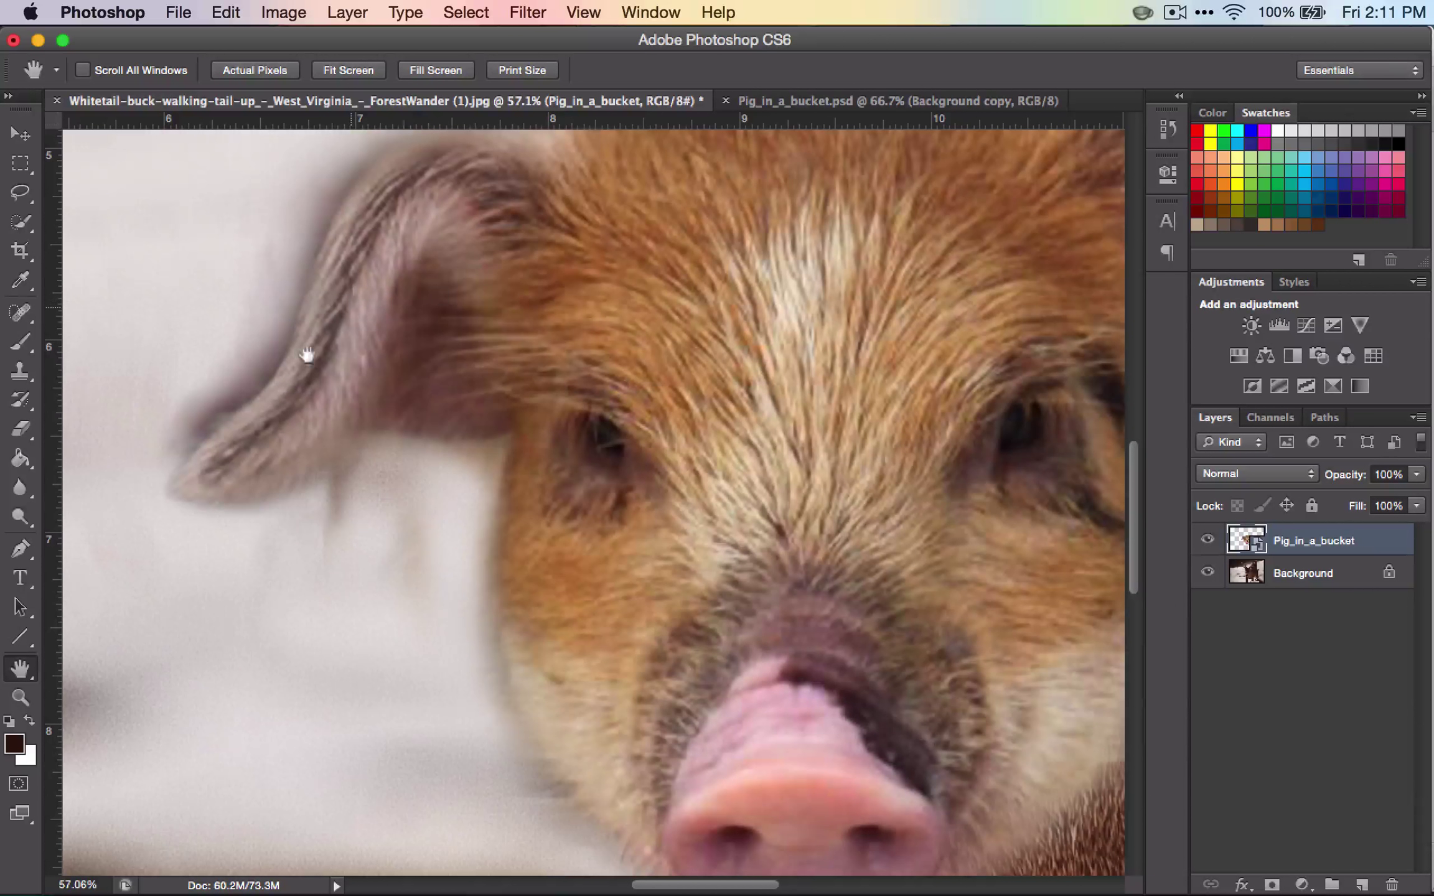
pyautogui.scroll(3, 577, 384)
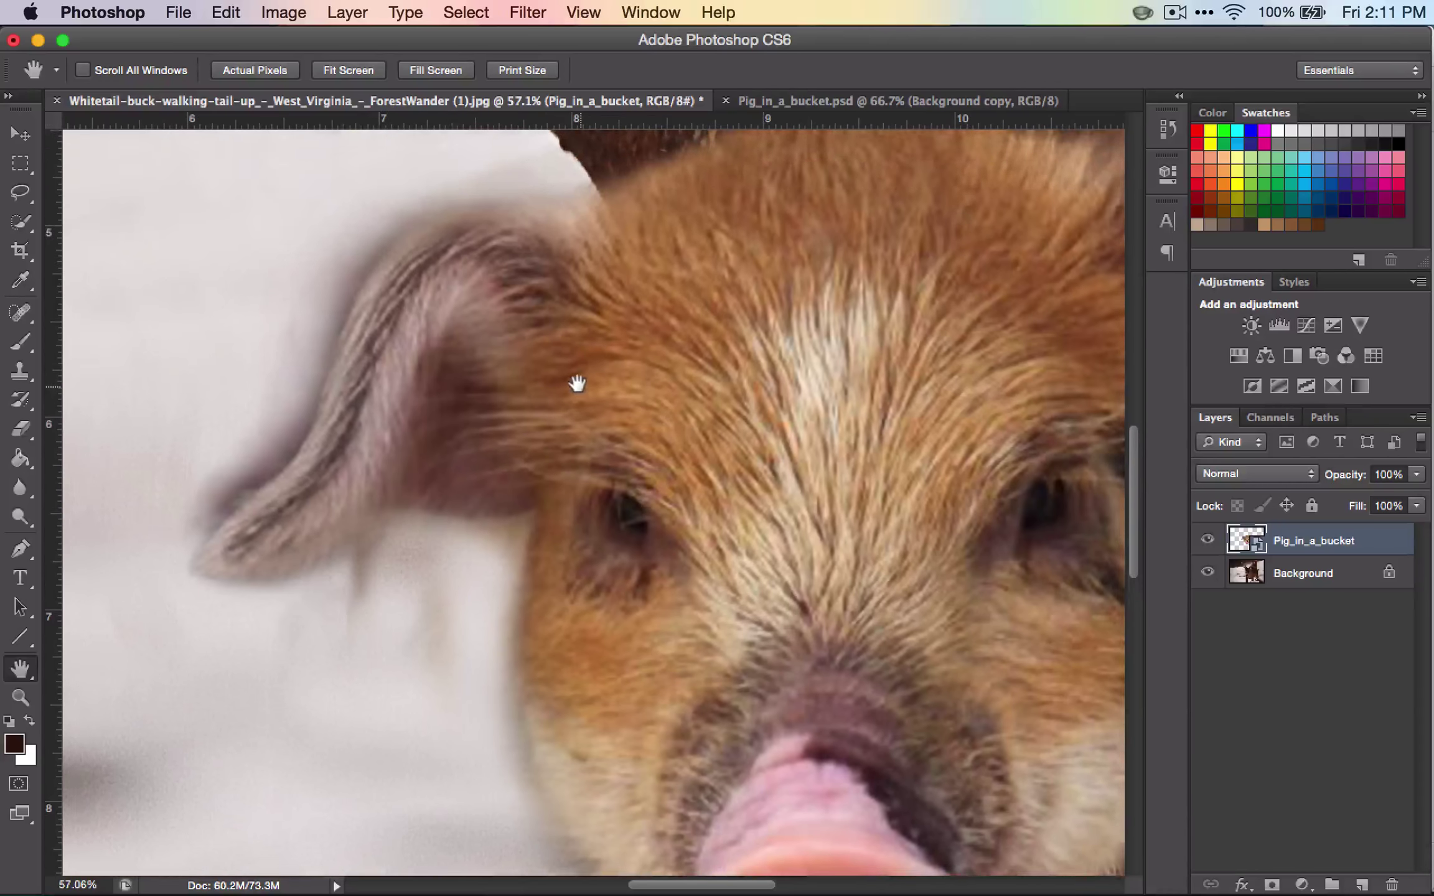
pyautogui.scroll(2, 577, 384)
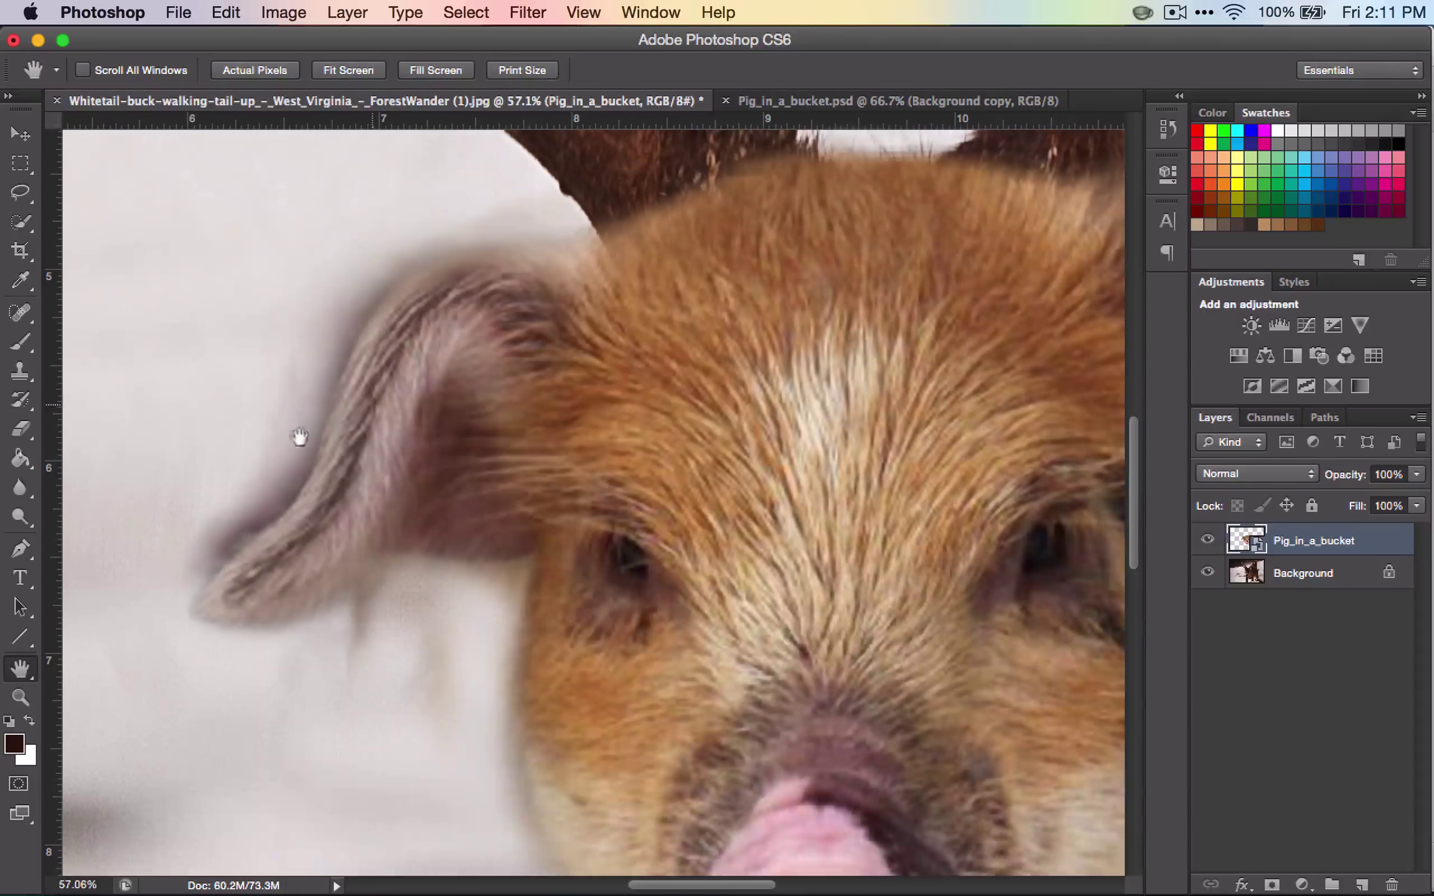
# Add a layer mask to the pig layer and brush over the ear's lower edge to fade the halo
pyautogui.click(1273, 883)
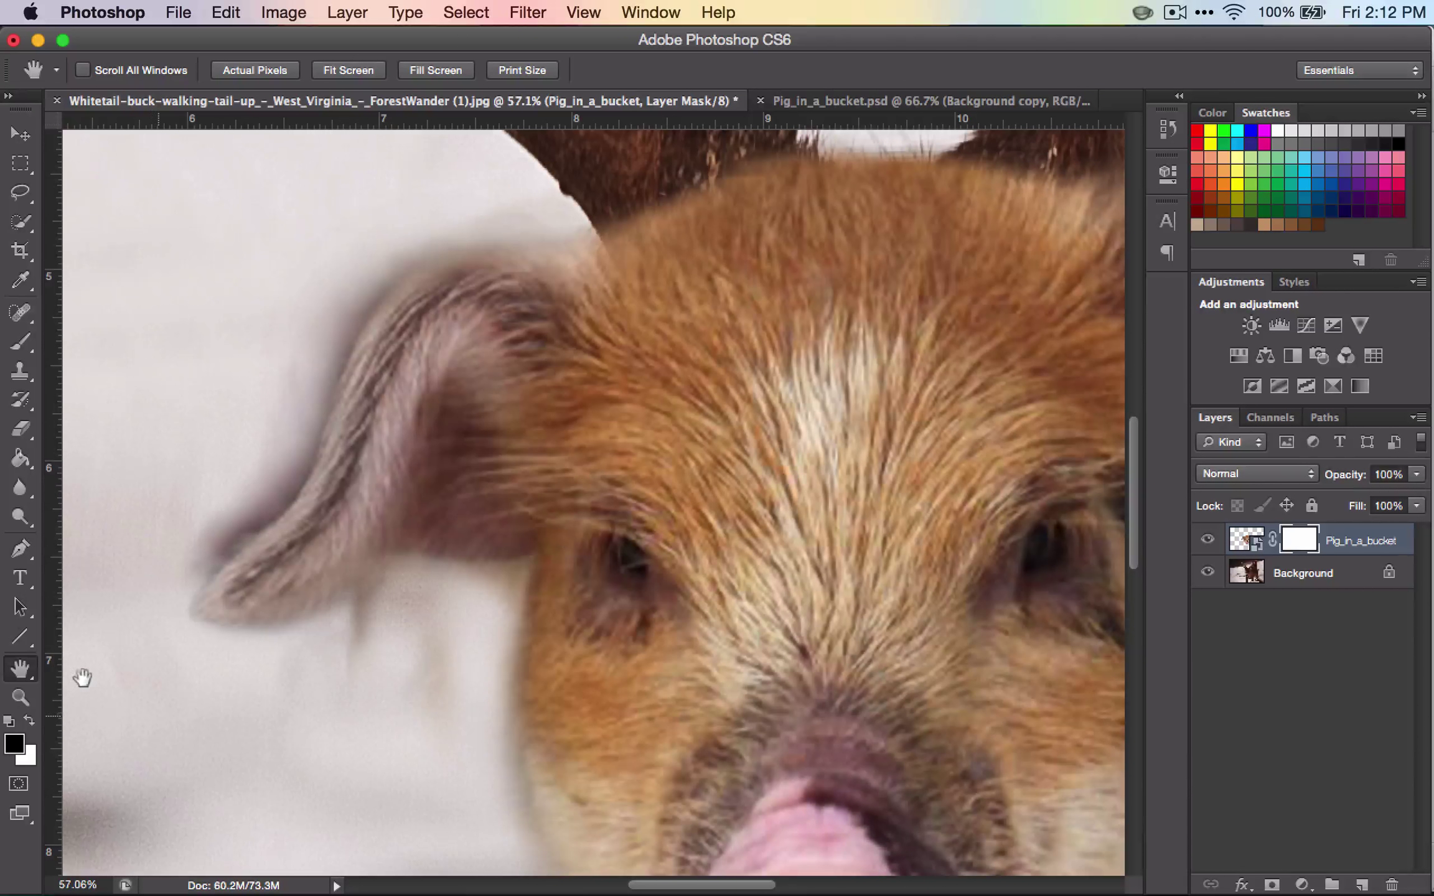
pyautogui.click(15, 346)
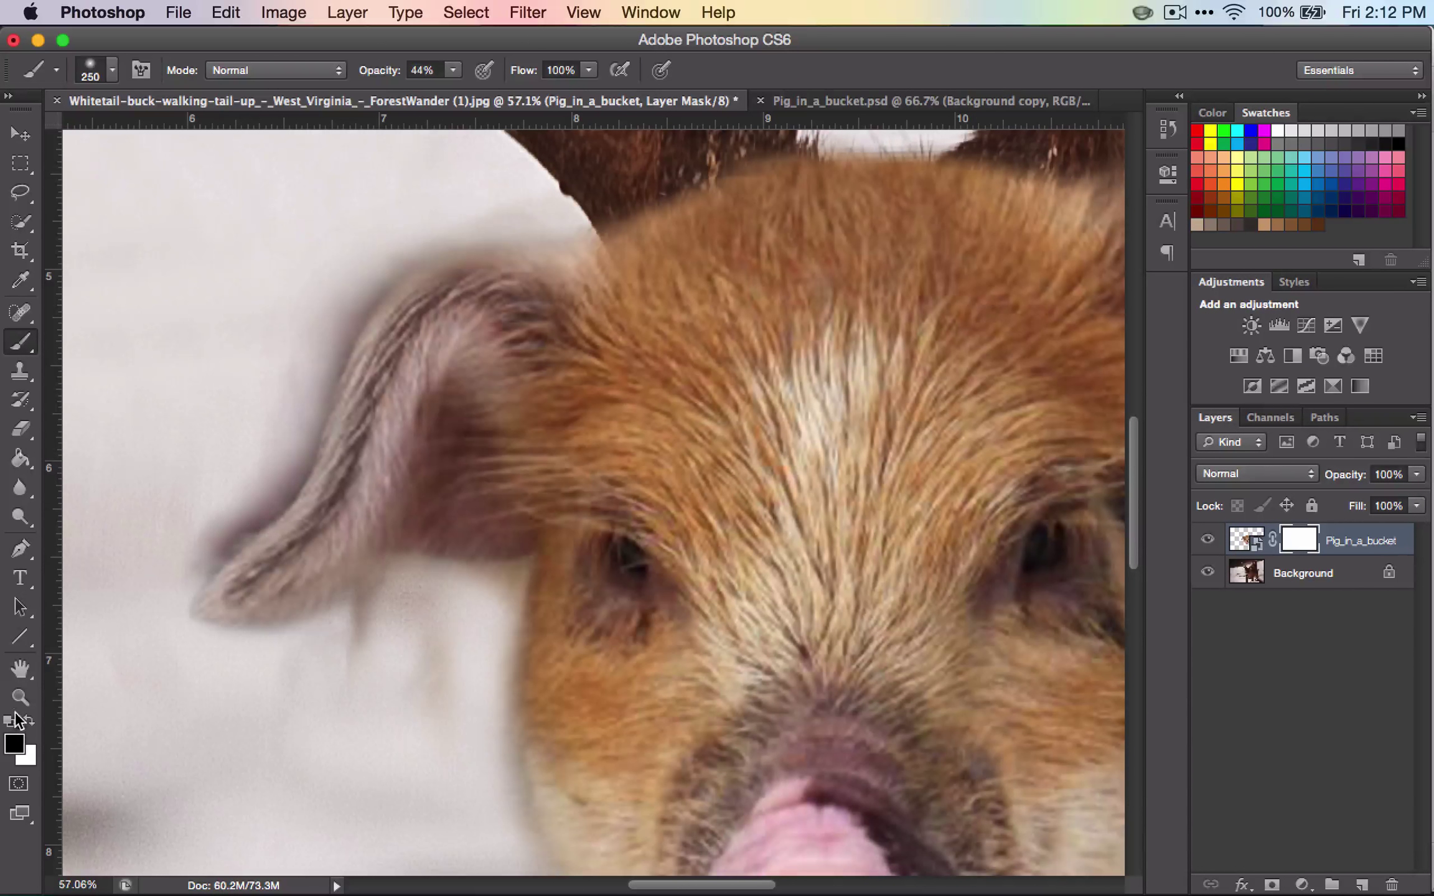
pyautogui.moveTo(211, 477)
pyautogui.mouseDown()
pyautogui.moveTo(180, 519)
pyautogui.moveTo(306, 296)
pyautogui.moveTo(361, 241)
pyautogui.moveTo(290, 258)
pyautogui.moveTo(204, 374)
pyautogui.moveTo(211, 432)
pyautogui.mouseUp()
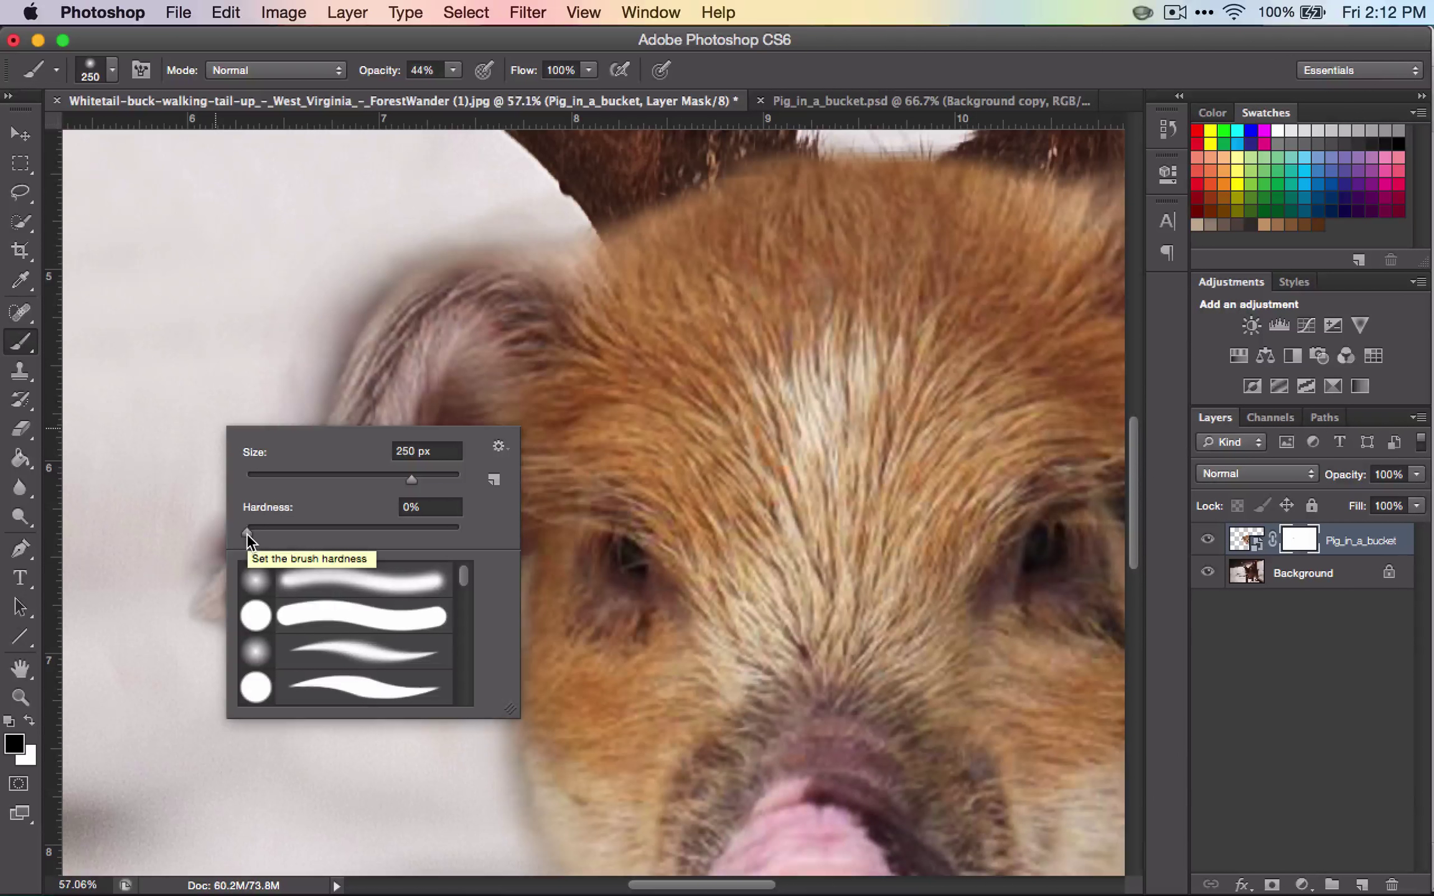
# Enlarge the brush to 288 px with harder edges, paint a trial dab by the ear, then undo it
pyautogui.moveTo(305, 451)
pyautogui.mouseDown()
pyautogui.moveTo(442, 359)
pyautogui.moveTo(590, 297)
pyautogui.moveTo(346, 438)
pyautogui.mouseUp()
pyautogui.moveTo(247, 531); pyautogui.dragTo(339, 531)
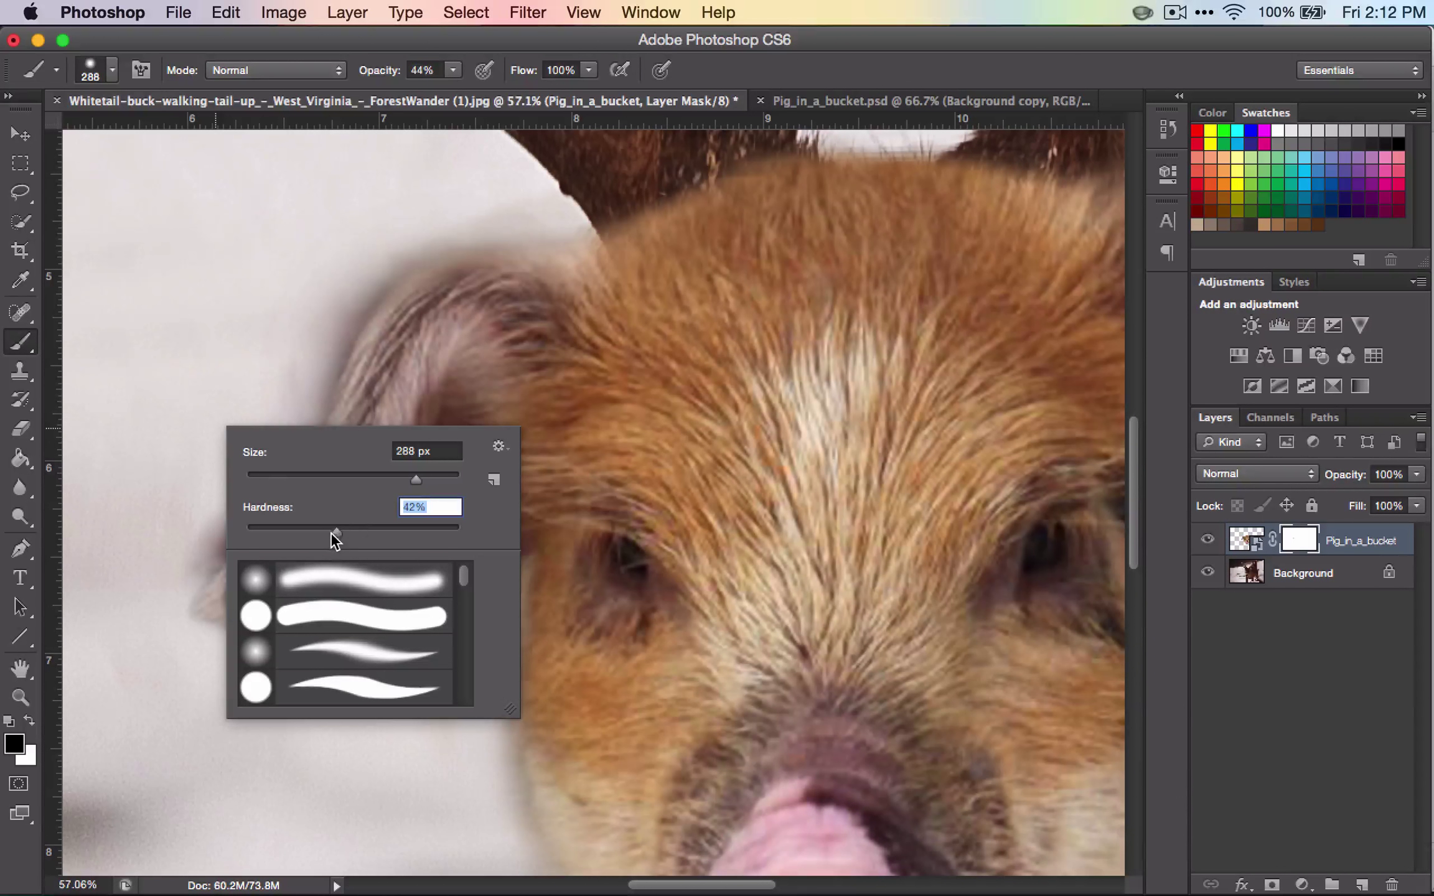
pyautogui.click(249, 320)
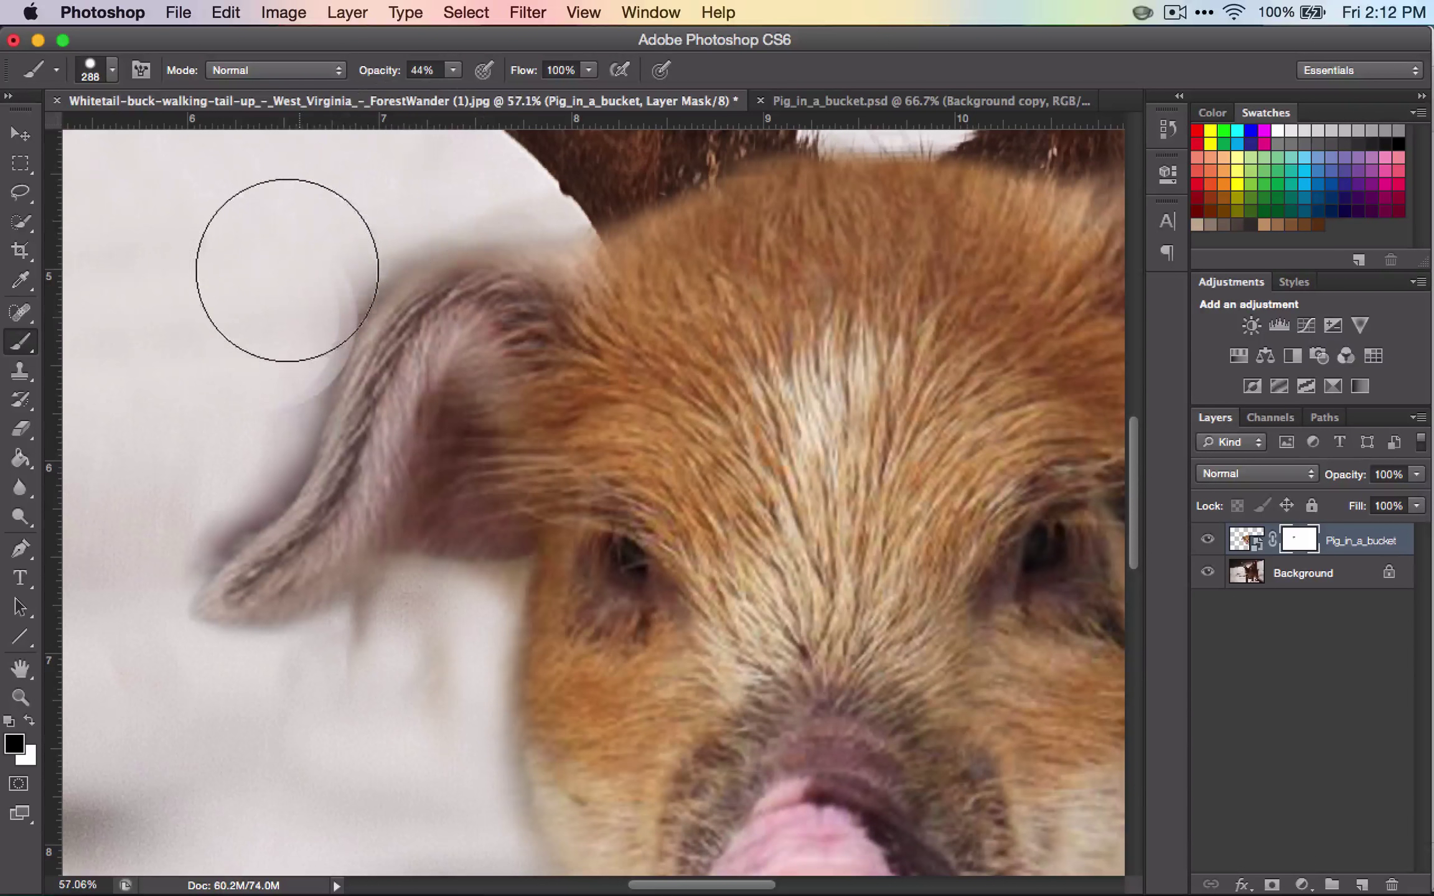
pyautogui.click(249, 355)
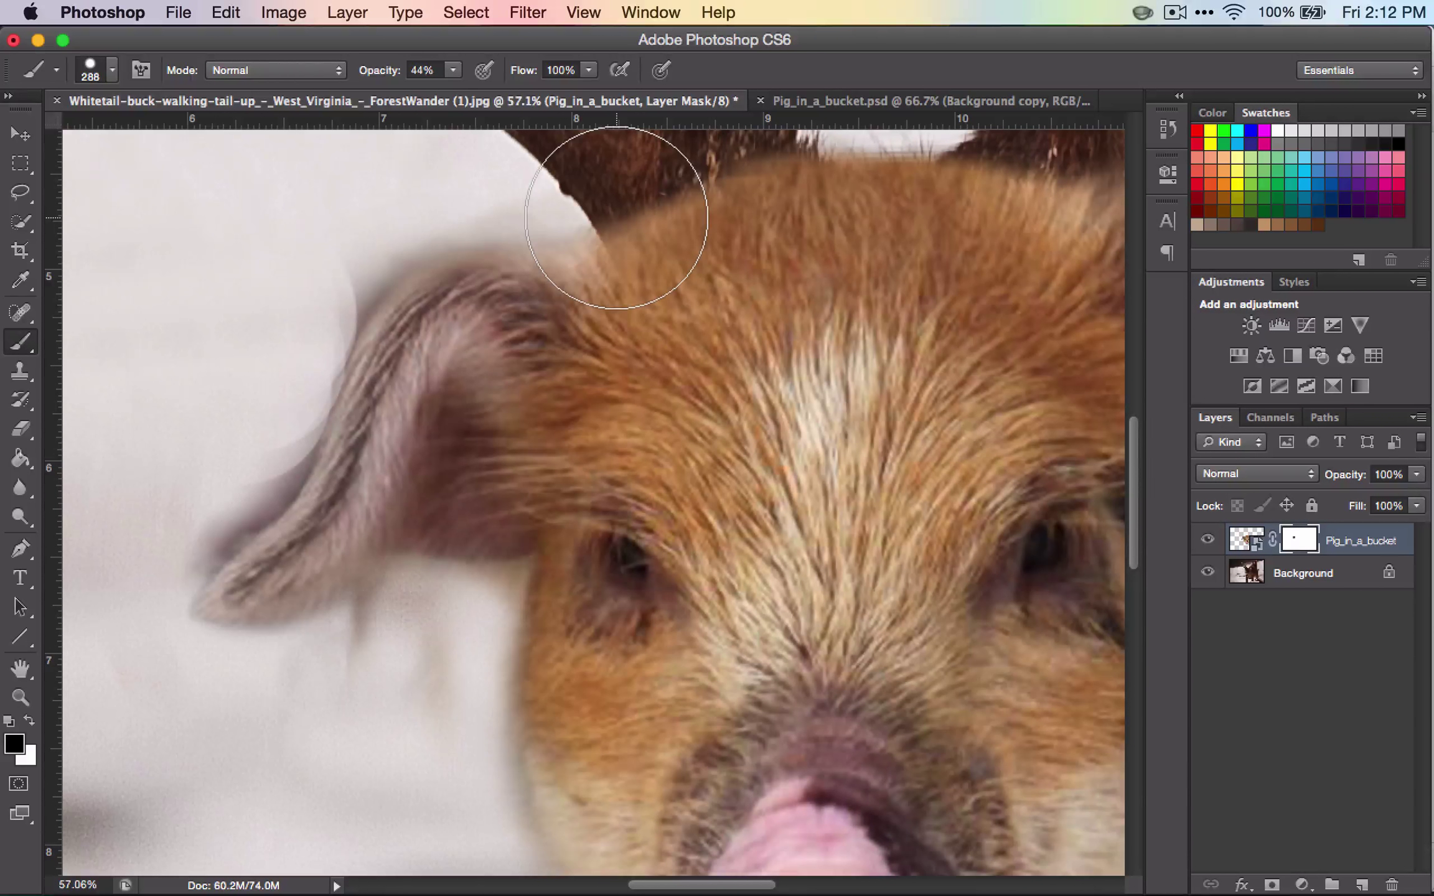
pyautogui.press('super+alt+z')
pyautogui.press('super+alt+z')
pyautogui.press('super+alt+z')
pyautogui.press('super+alt+z')
pyautogui.press('super+alt+z')
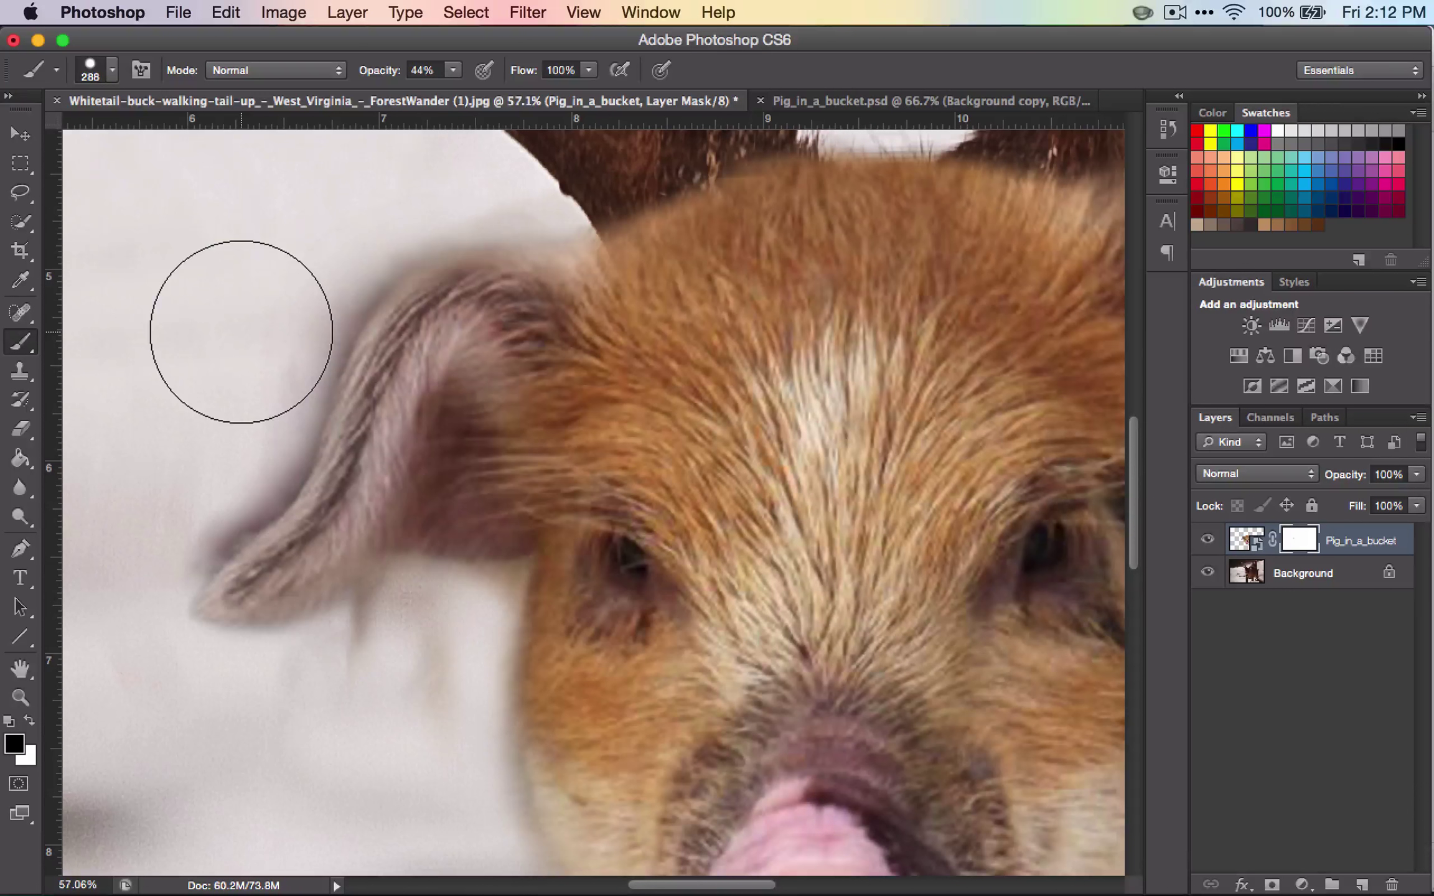
# Set brush hardness to 48% and paint black on the mask around the pig's ear tip
pyautogui.rightClick(232, 376)
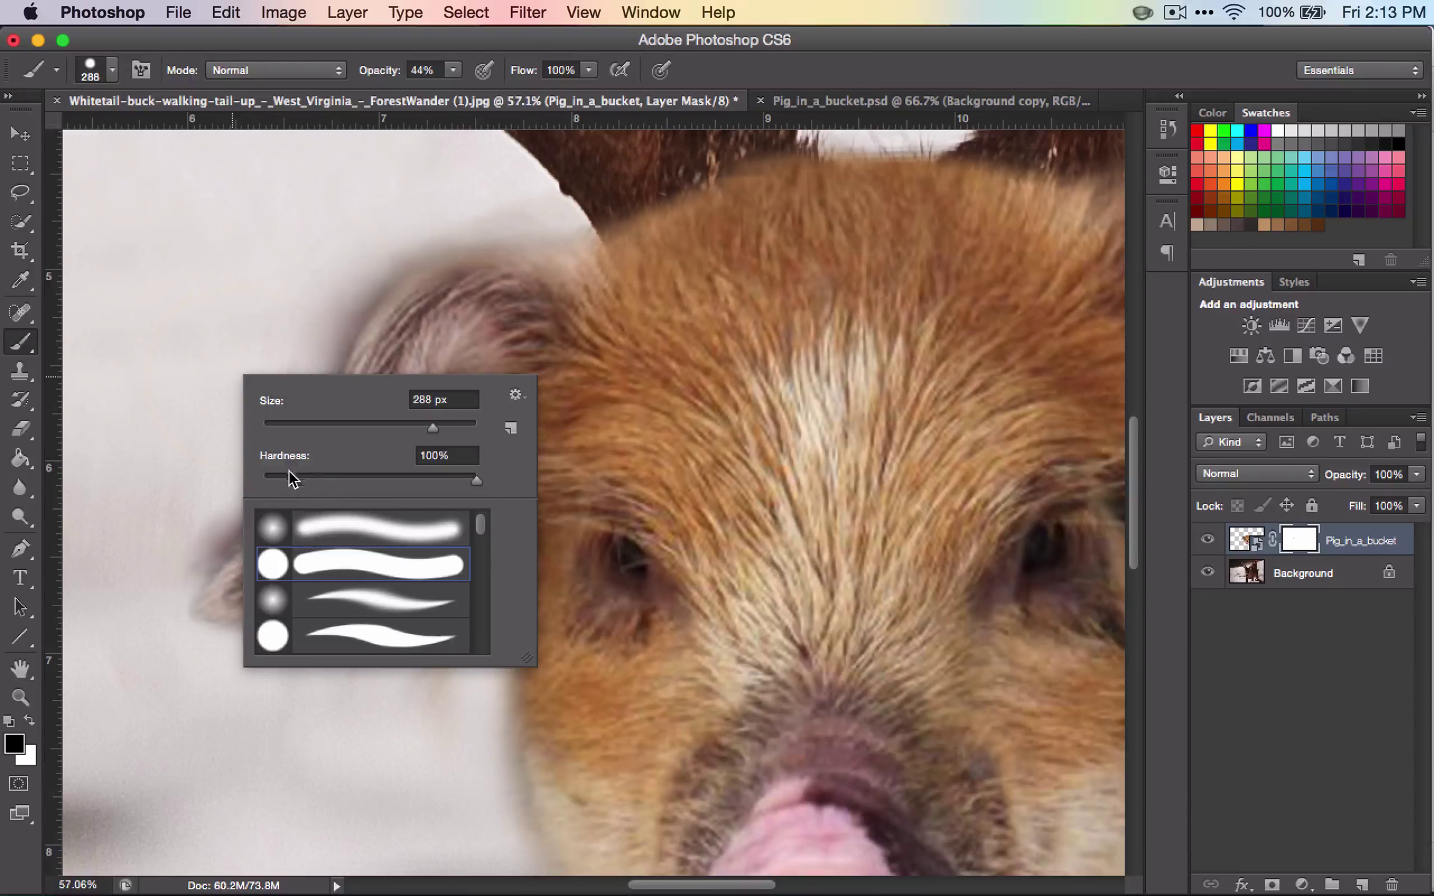
pyautogui.click(366, 476)
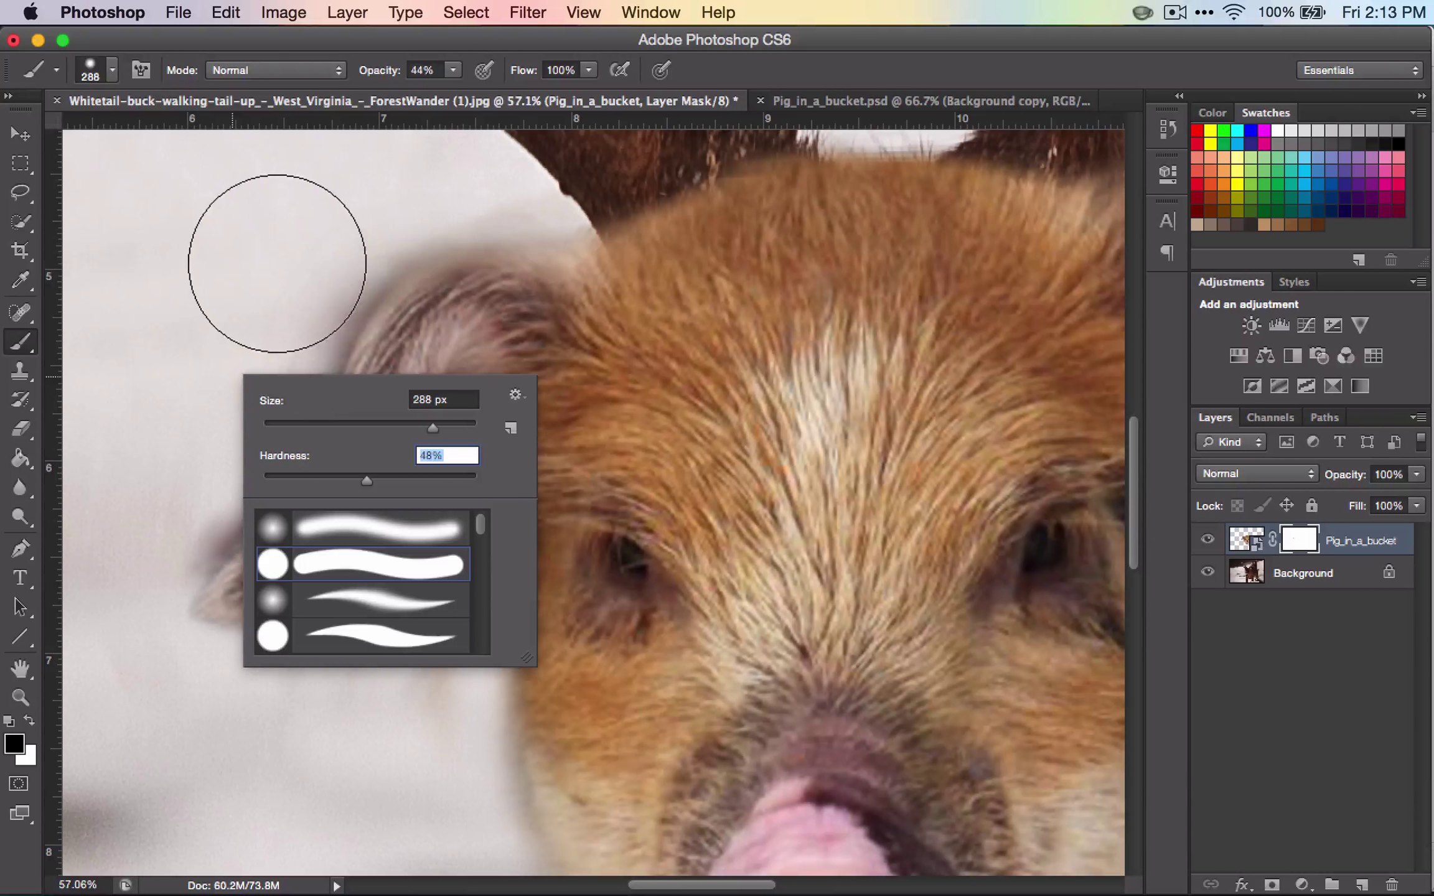
pyautogui.click(280, 268)
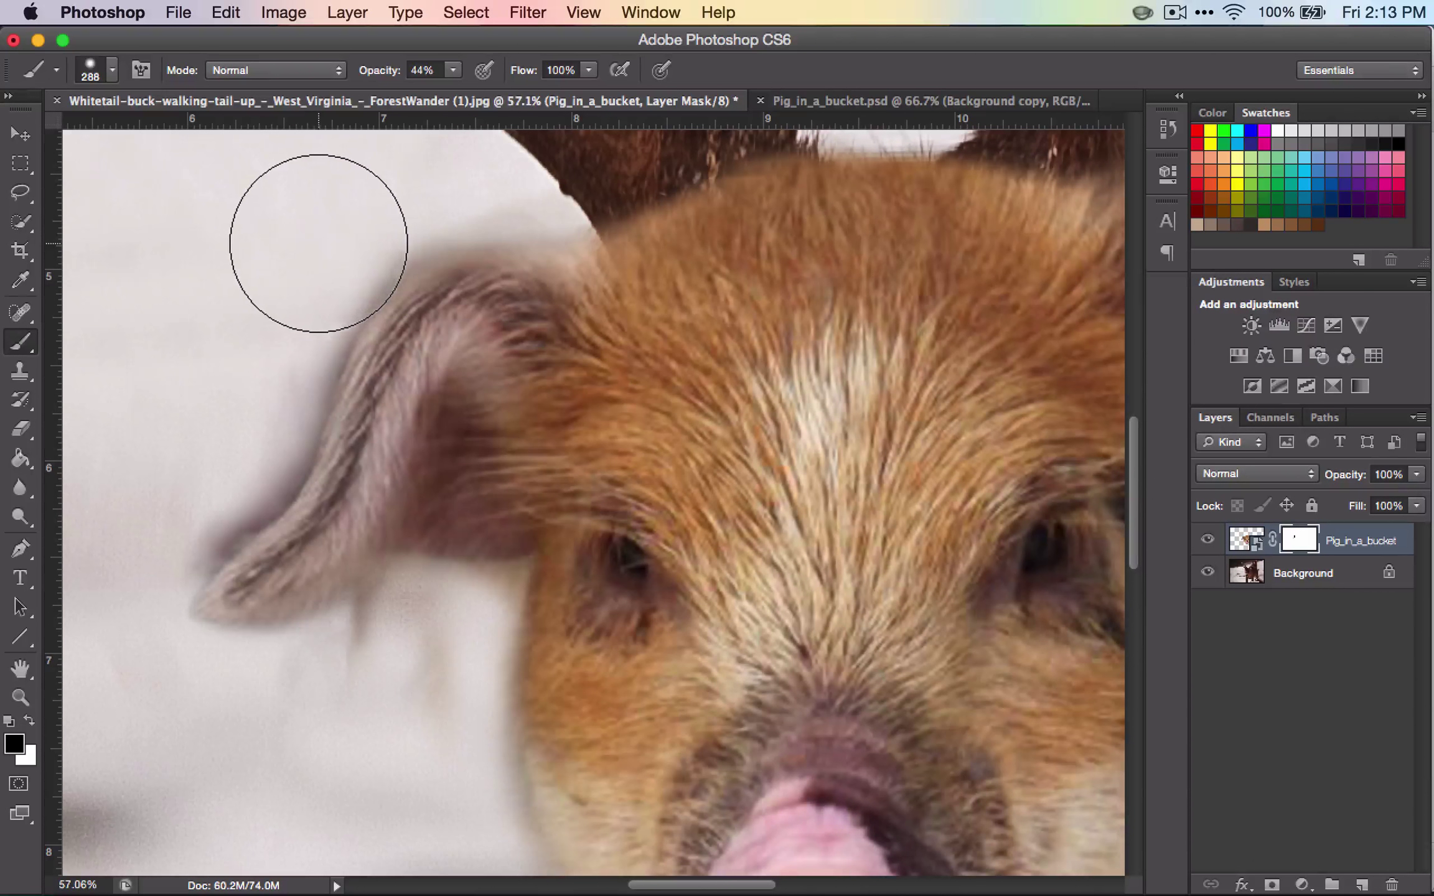
pyautogui.moveTo(320, 241)
pyautogui.mouseDown()
pyautogui.moveTo(339, 234)
pyautogui.moveTo(339, 179)
pyautogui.moveTo(247, 359)
pyautogui.moveTo(260, 363)
pyautogui.moveTo(262, 323)
pyautogui.mouseUp()
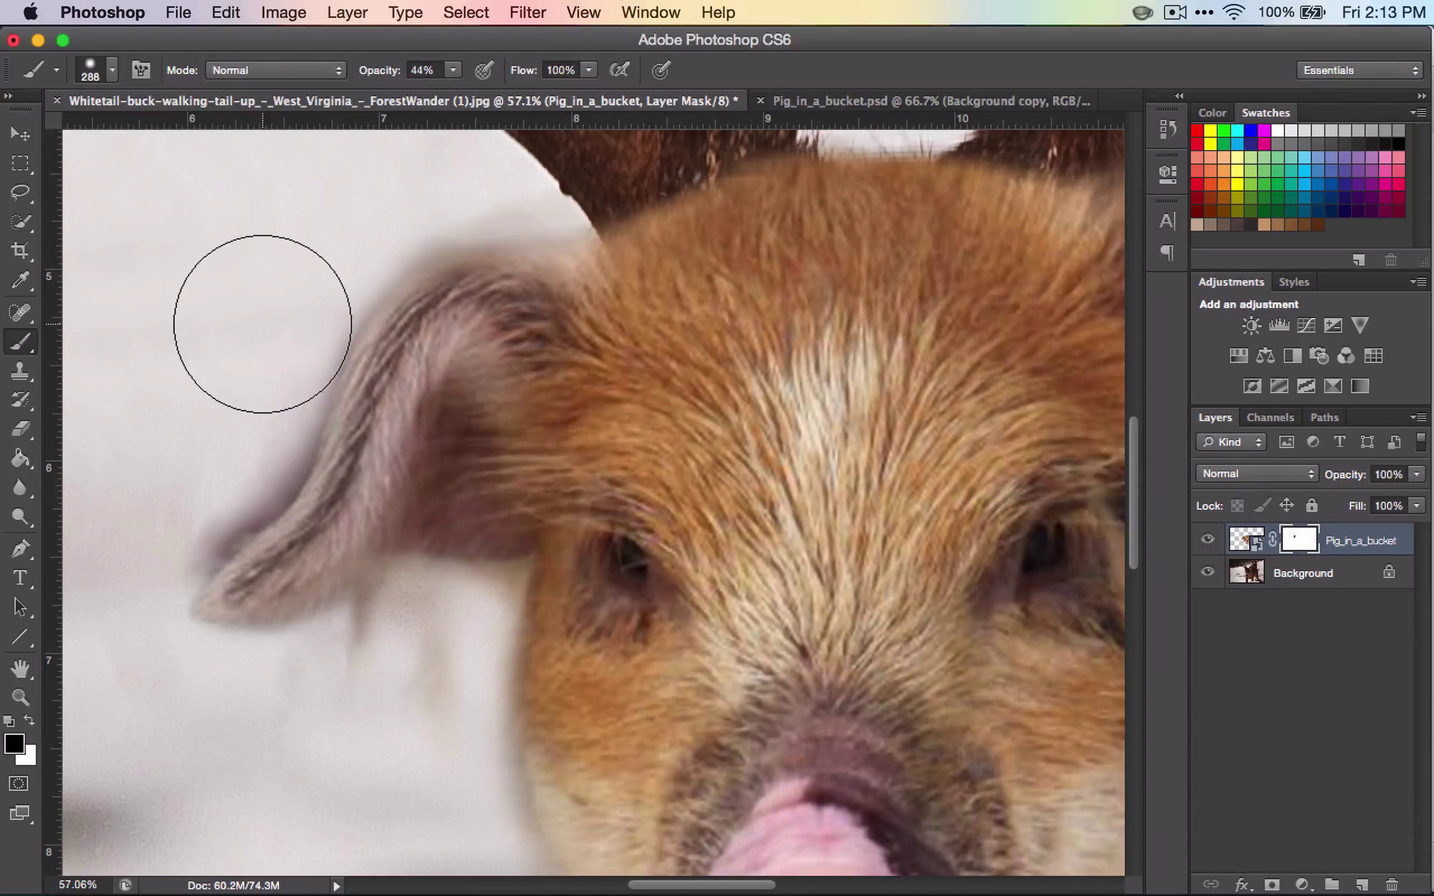
# Shrink the brush and mask away the brown fringe along and below the pig's ear
pyautogui.press('[')
pyautogui.press('[')
pyautogui.press('[')
pyautogui.press('[')
pyautogui.press('[')
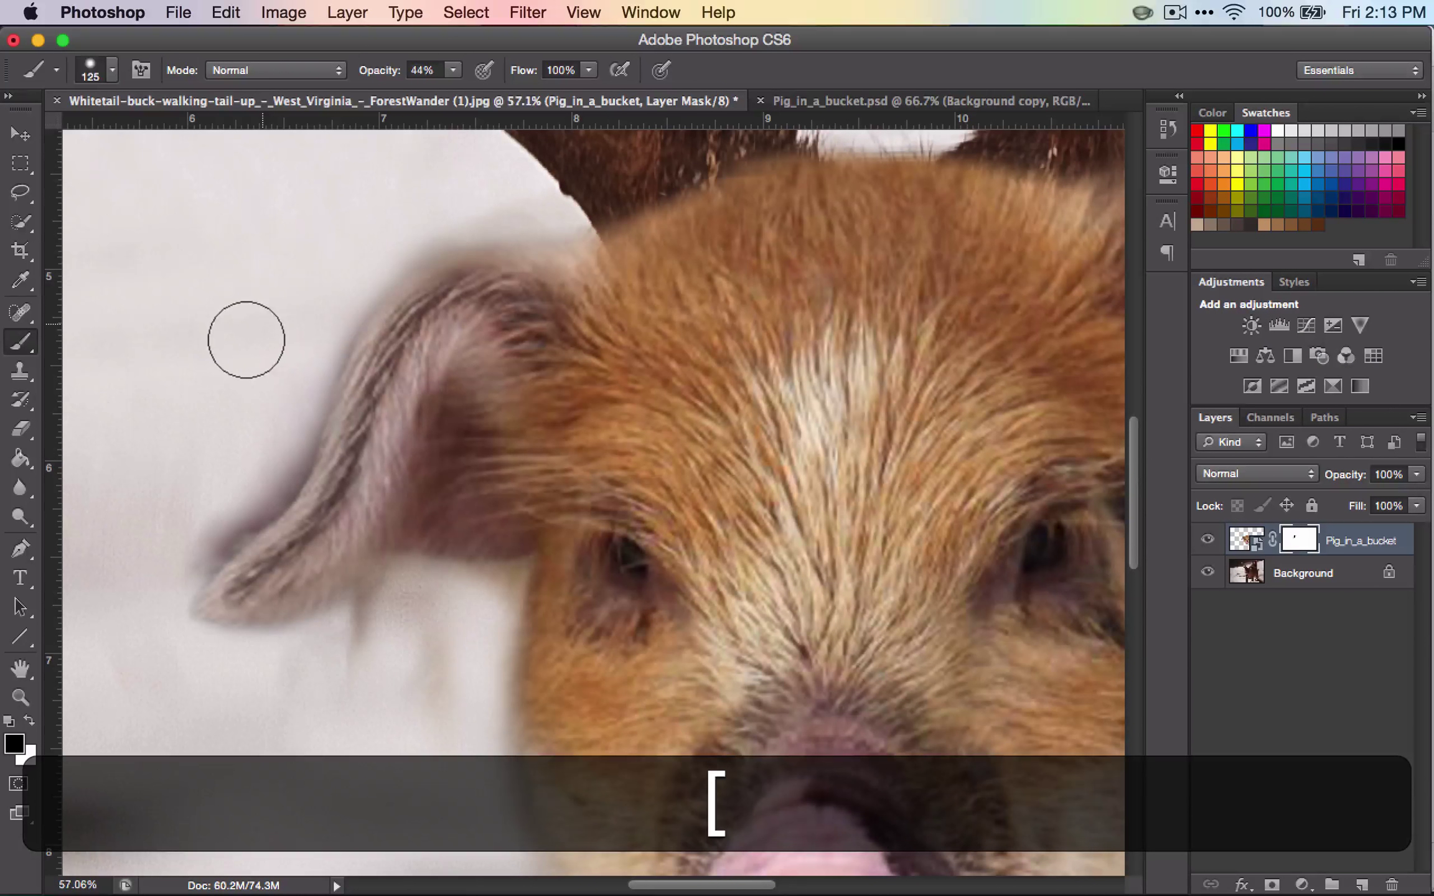
pyautogui.moveTo(221, 478)
pyautogui.mouseDown()
pyautogui.moveTo(193, 532)
pyautogui.moveTo(252, 486)
pyautogui.moveTo(288, 368)
pyautogui.moveTo(445, 218)
pyautogui.moveTo(505, 236)
pyautogui.mouseUp()
pyautogui.moveTo(333, 686)
pyautogui.mouseDown()
pyautogui.moveTo(373, 645)
pyautogui.moveTo(390, 690)
pyautogui.moveTo(371, 746)
pyautogui.moveTo(431, 628)
pyautogui.moveTo(244, 705)
pyautogui.moveTo(446, 622)
pyautogui.mouseUp()
# Reduce the brush to 45 px, mask the orange fur along the left cheek, and undo the last two strokes
pyautogui.press('[')
pyautogui.press('[')
pyautogui.press('[')
pyautogui.press('[')
pyautogui.press('[')
pyautogui.press('[')
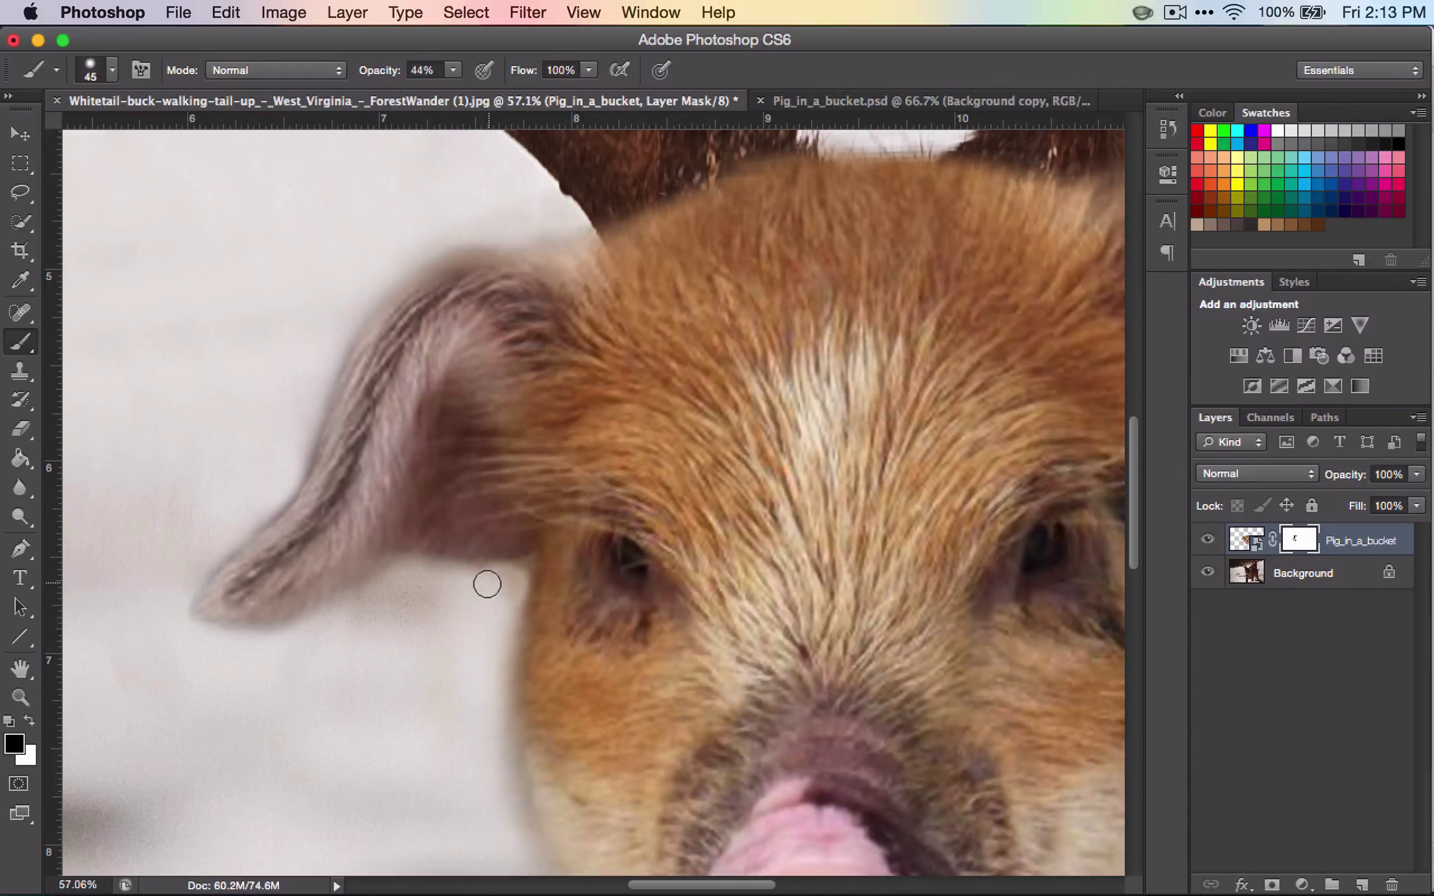
pyautogui.scroll(-10, 448, 498)
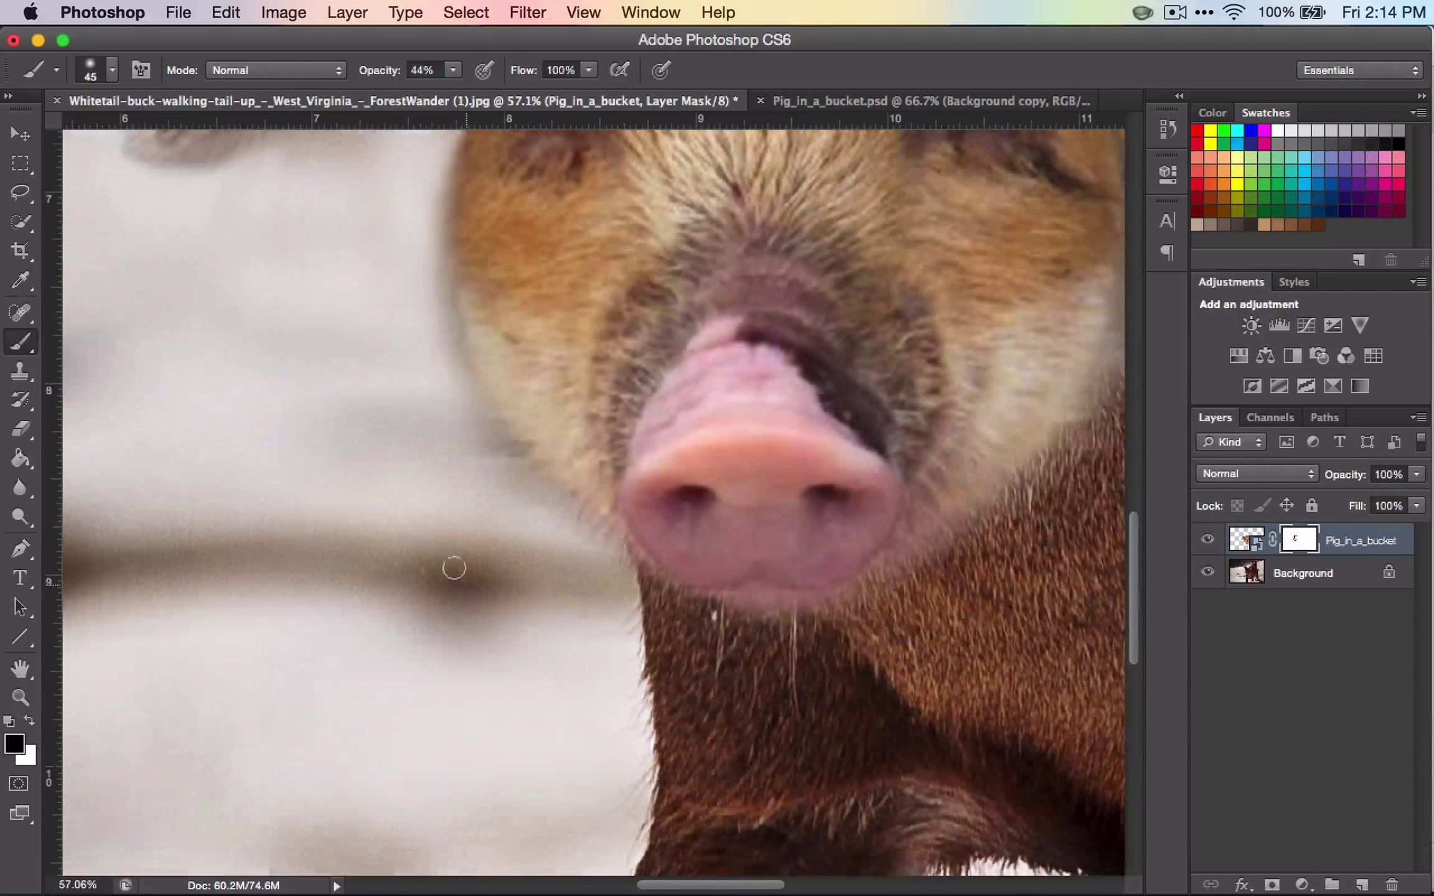
pyautogui.scroll(5, 410, 382)
pyautogui.moveTo(360, 399)
pyautogui.mouseDown()
pyautogui.moveTo(385, 504)
pyautogui.moveTo(439, 602)
pyautogui.mouseUp()
pyautogui.moveTo(374, 477)
pyautogui.mouseDown()
pyautogui.moveTo(426, 640)
pyautogui.moveTo(469, 705)
pyautogui.mouseUp()
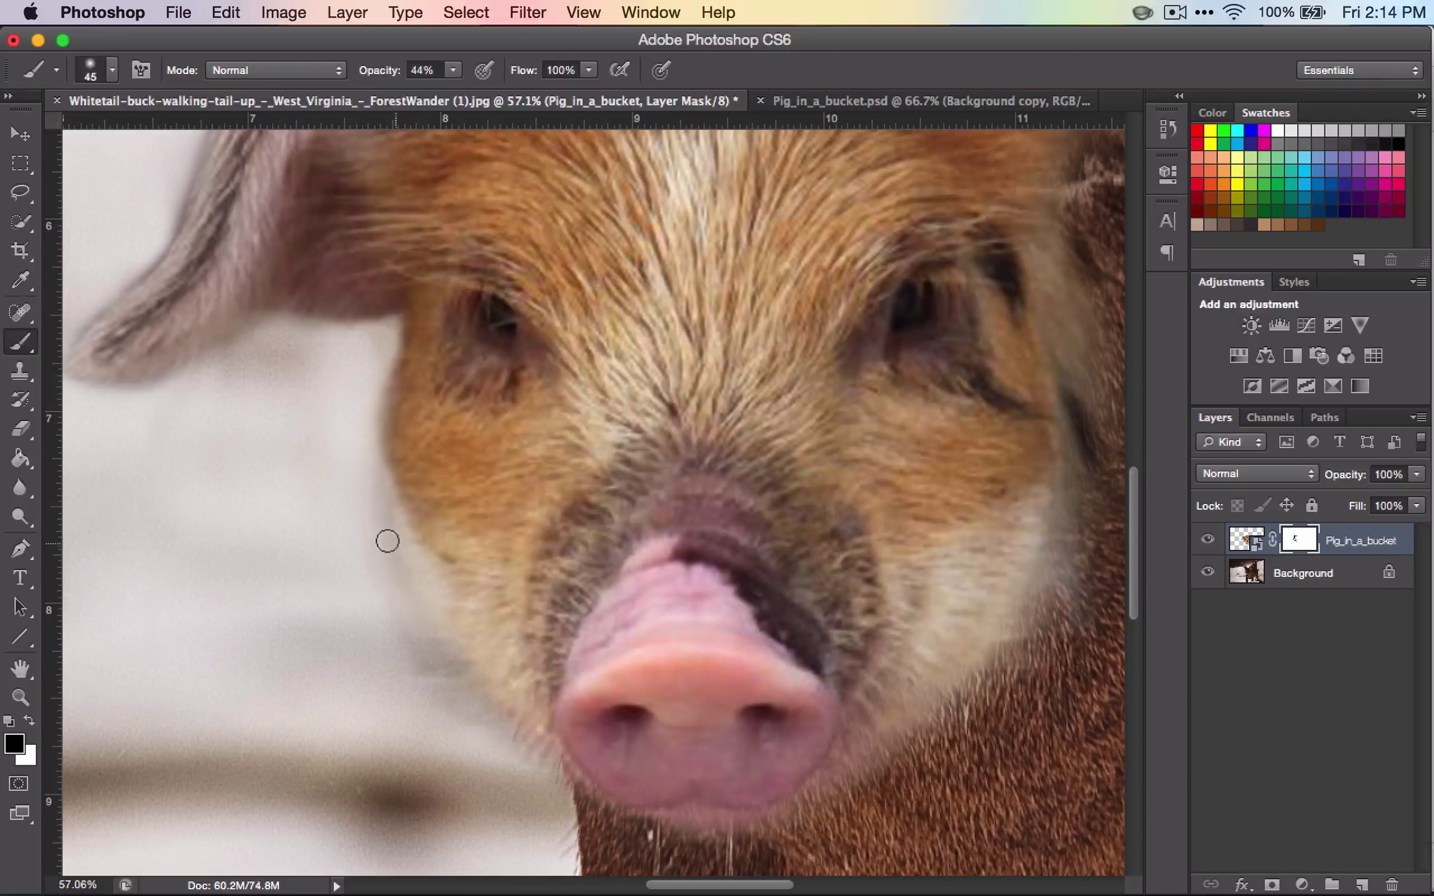
pyautogui.moveTo(387, 540); pyautogui.dragTo(426, 672)
pyautogui.moveTo(345, 519); pyautogui.dragTo(399, 575)
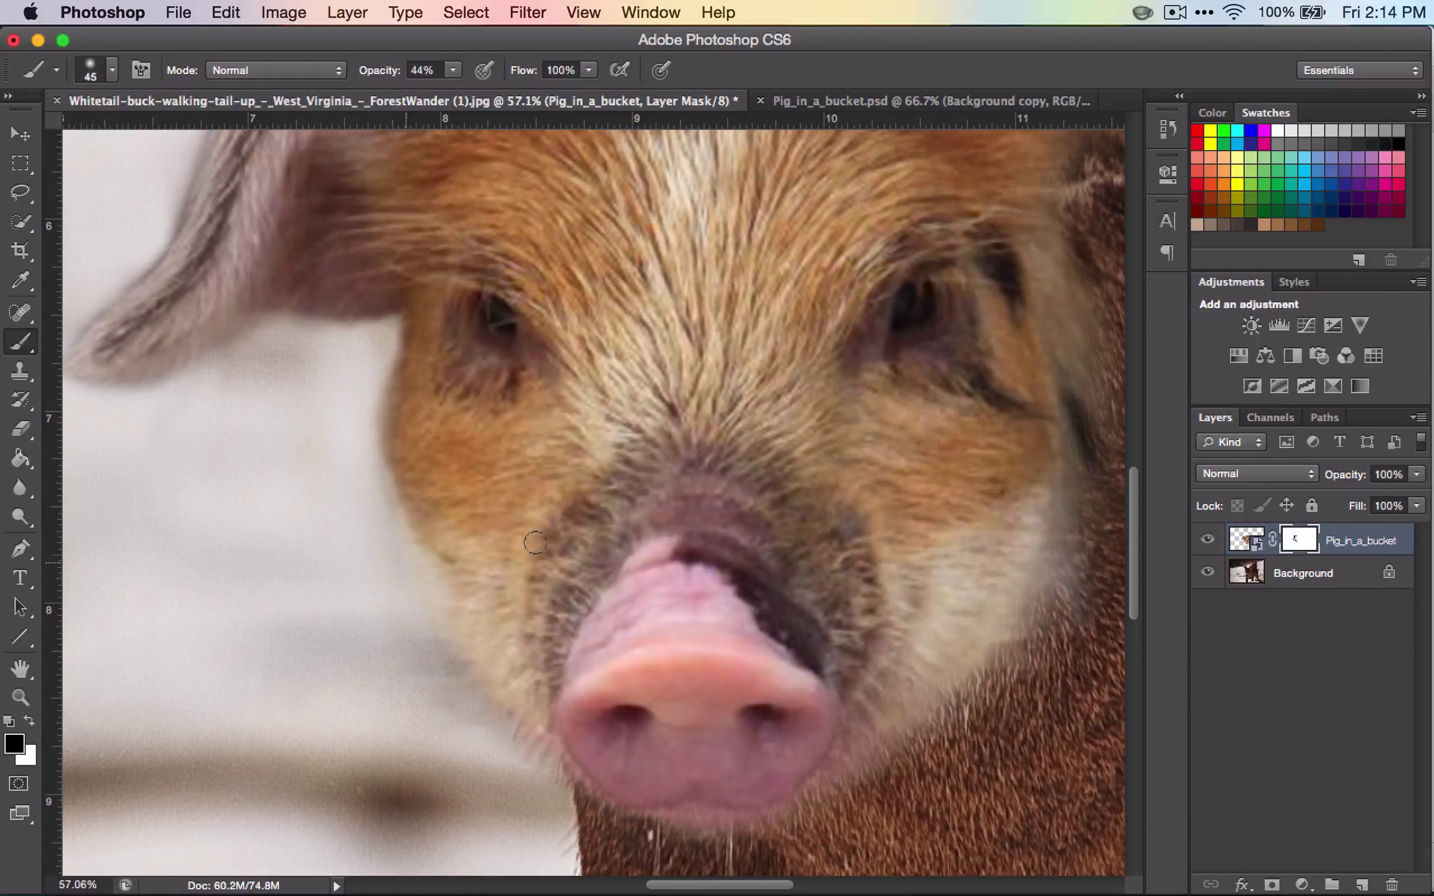
pyautogui.moveTo(714, 894)
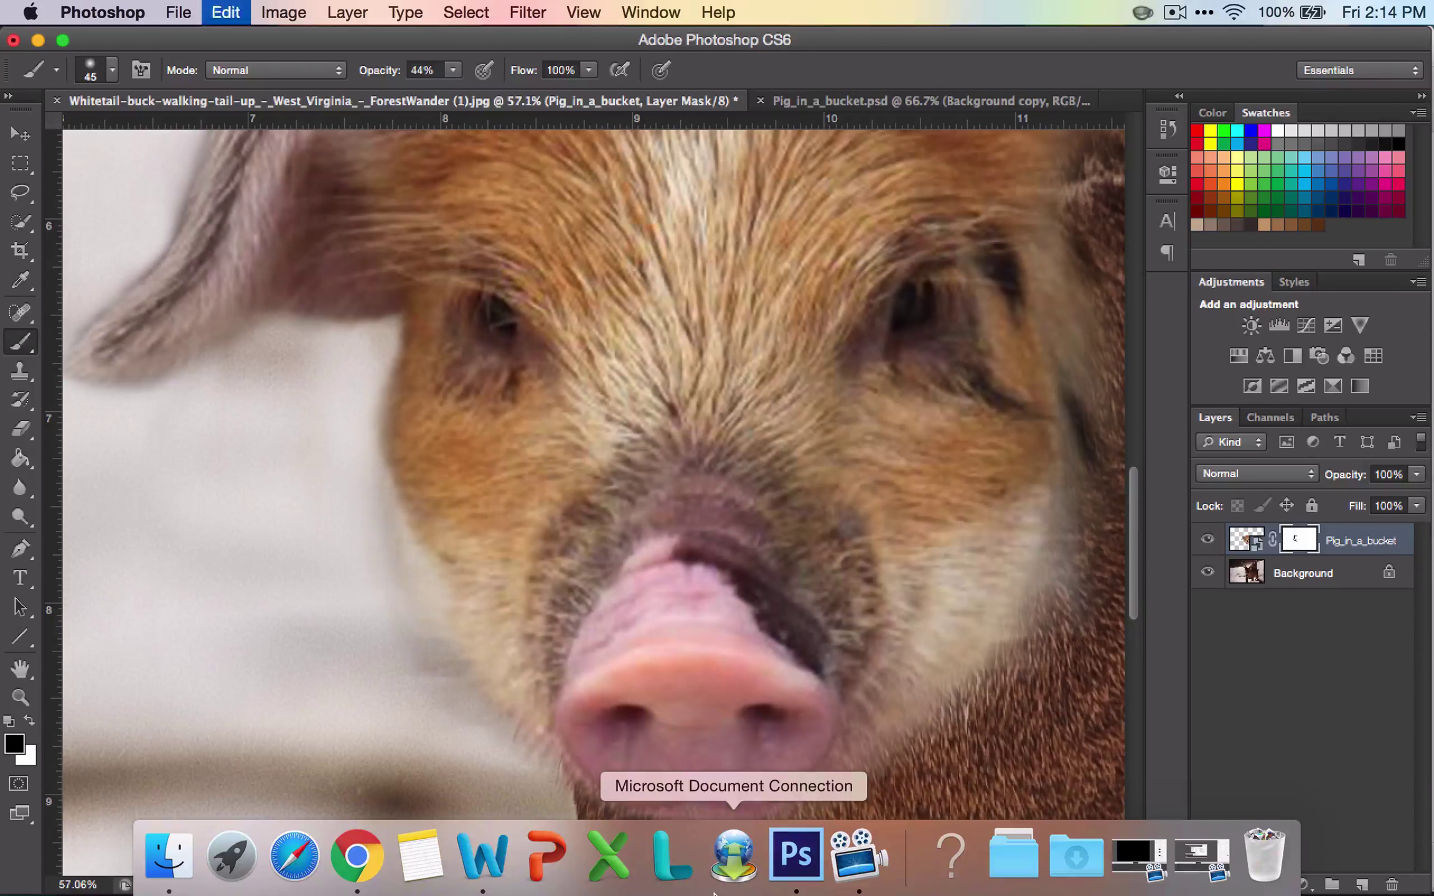
pyautogui.press('alt+super+z')
pyautogui.press('alt+super+z')
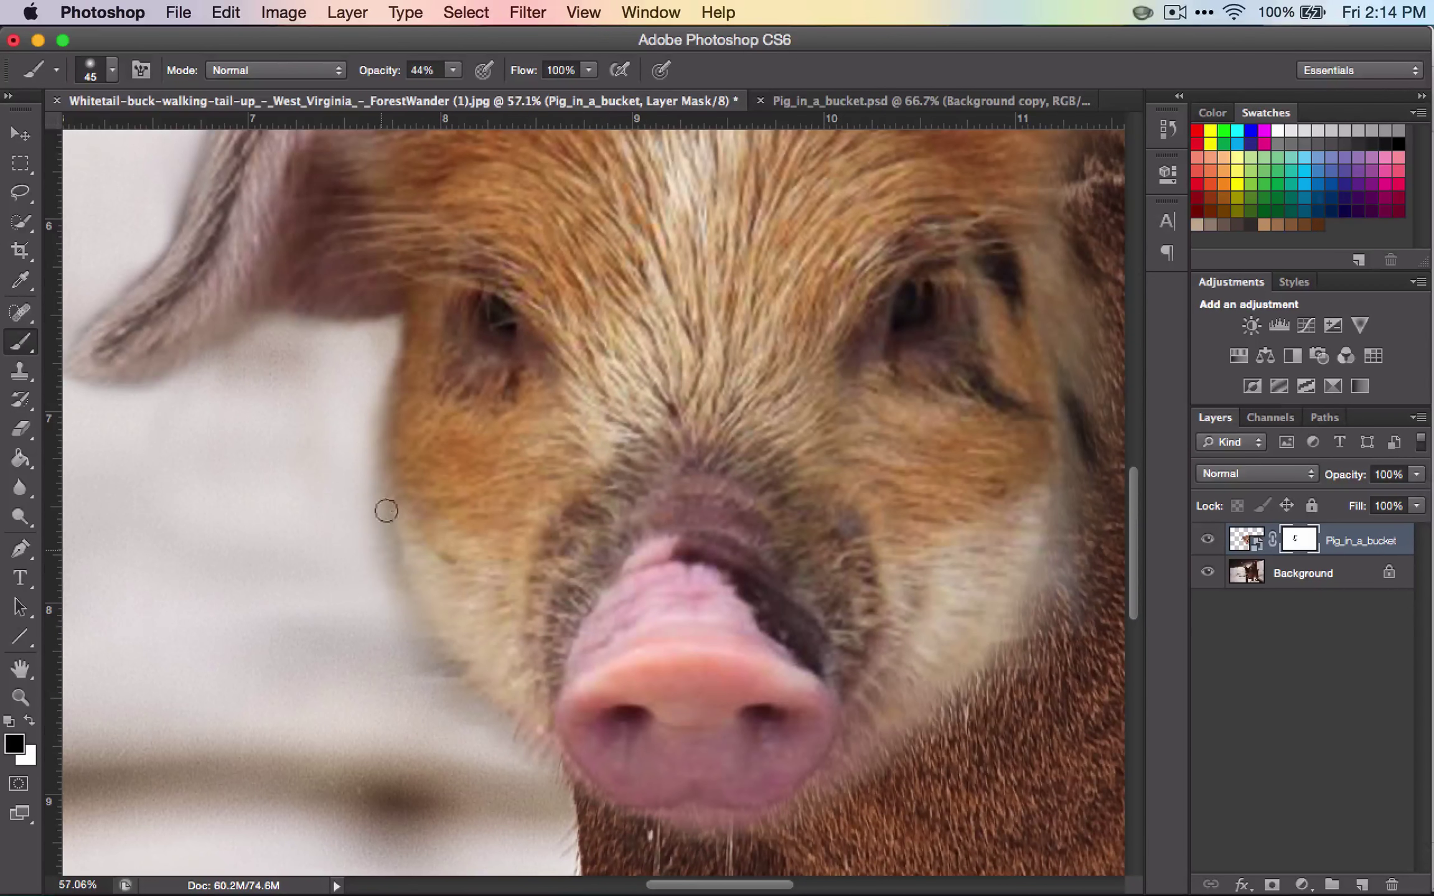
pyautogui.hscroll(10, 722, 654)
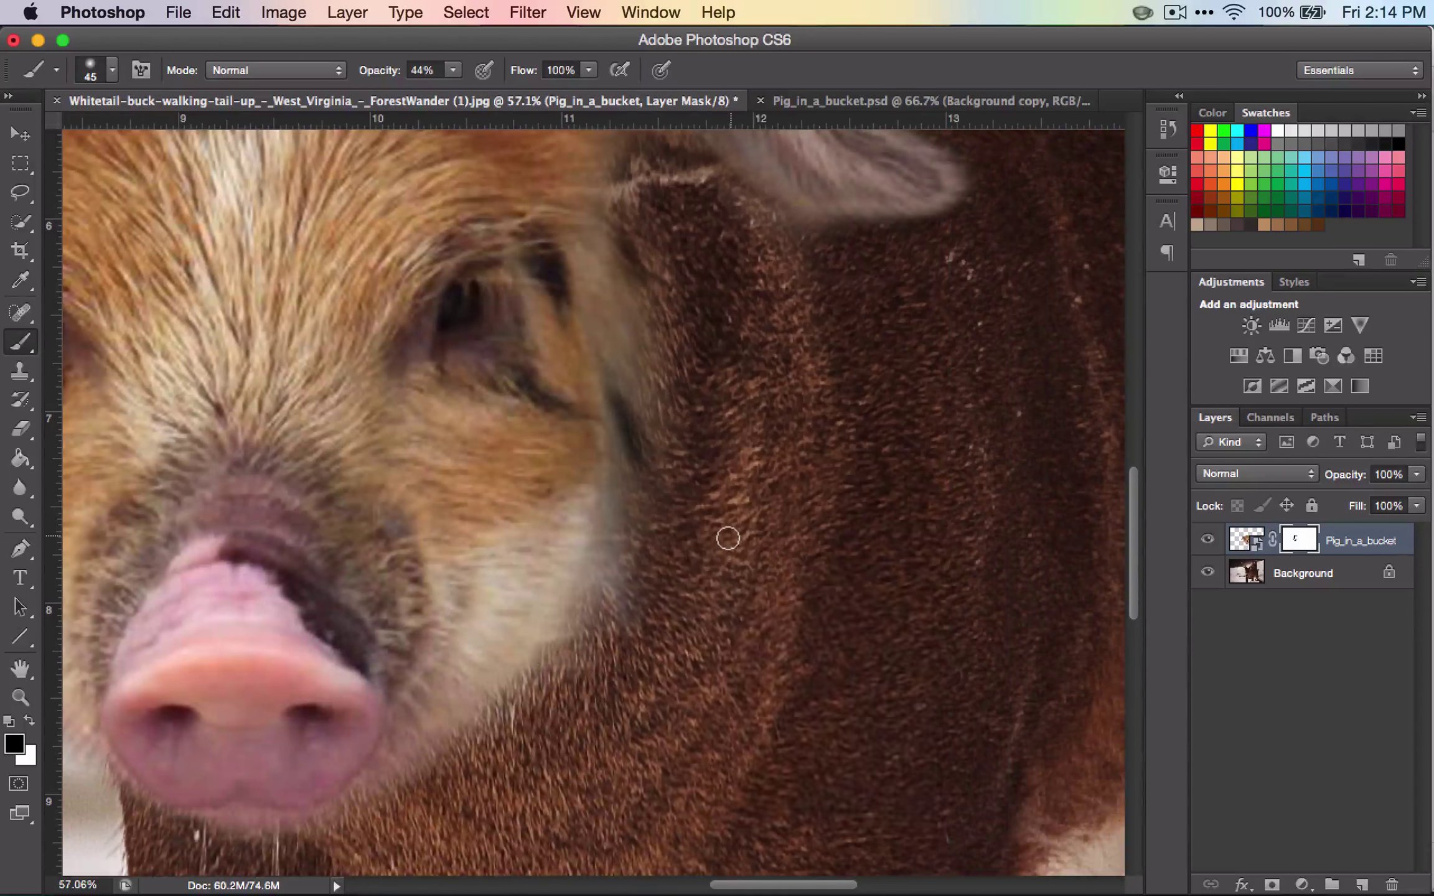